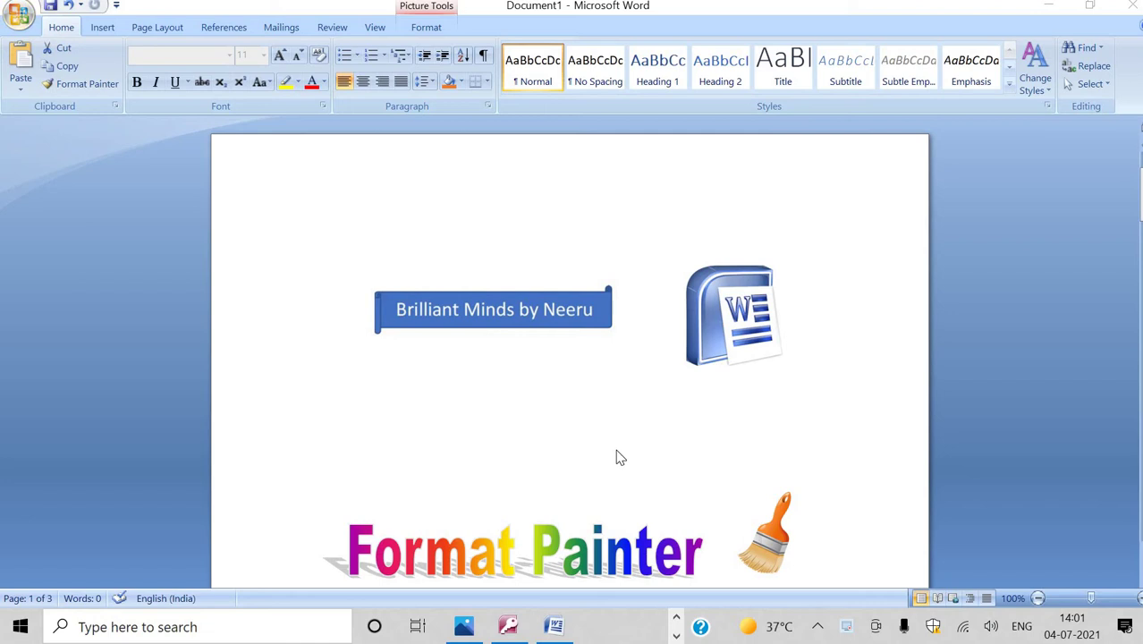
Step: Scroll down to the Format Painter title and dismiss the advertisement popup
scroll(620, 458, "down", 1)
scroll(621, 458, "down", 1)
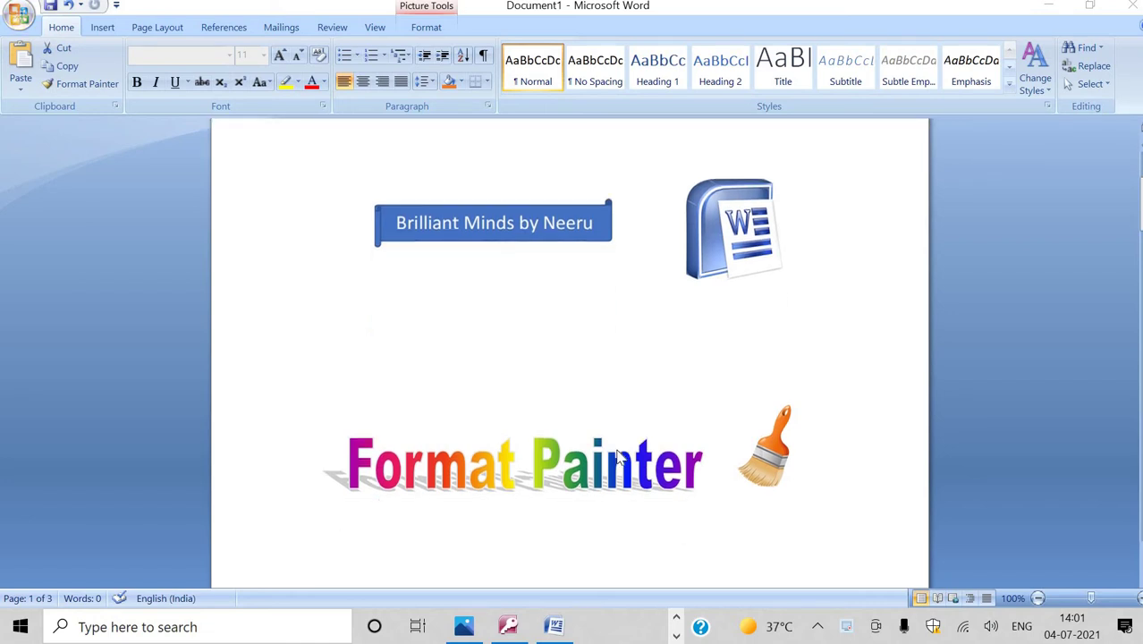
scroll(620, 458, "down", 1)
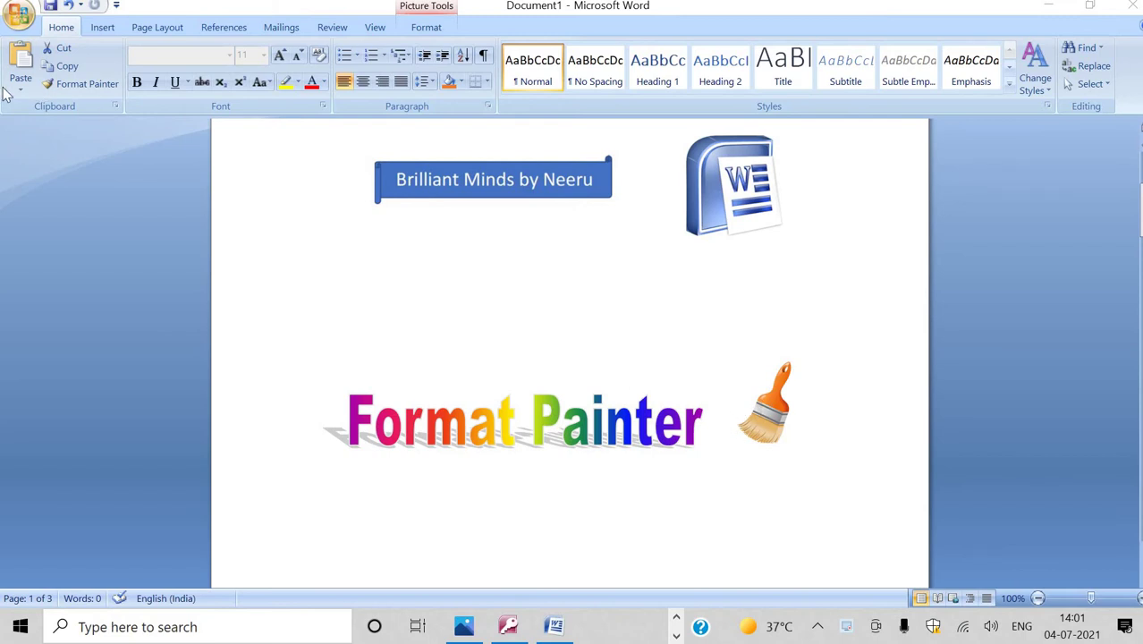
scroll(487, 399, "down", 1)
scroll(487, 390, "down", 1)
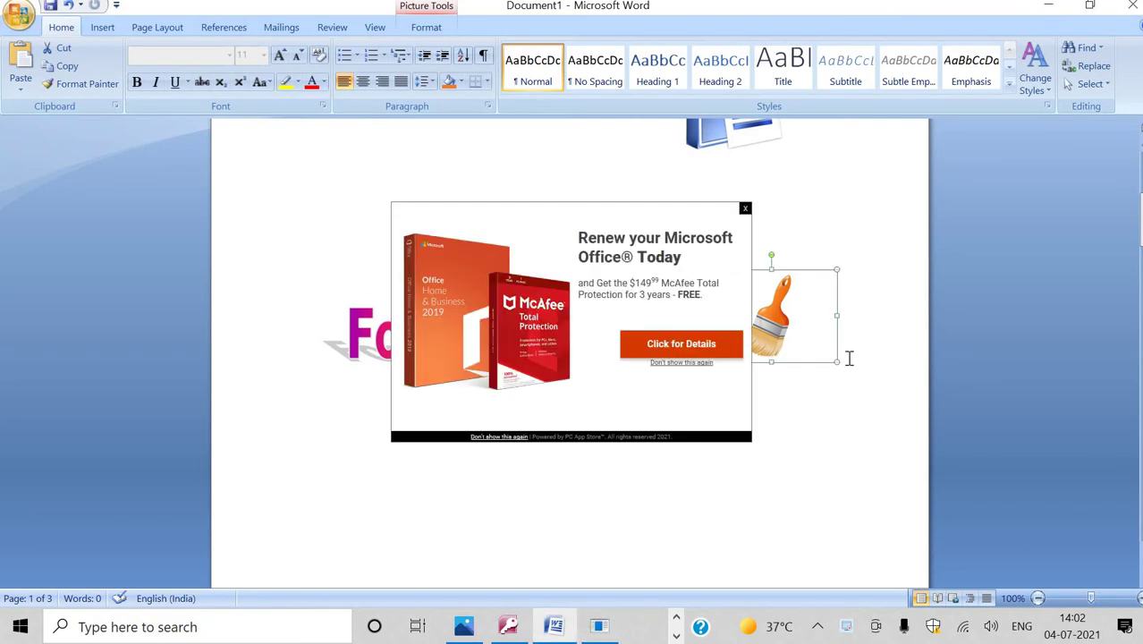
left_click(745, 209)
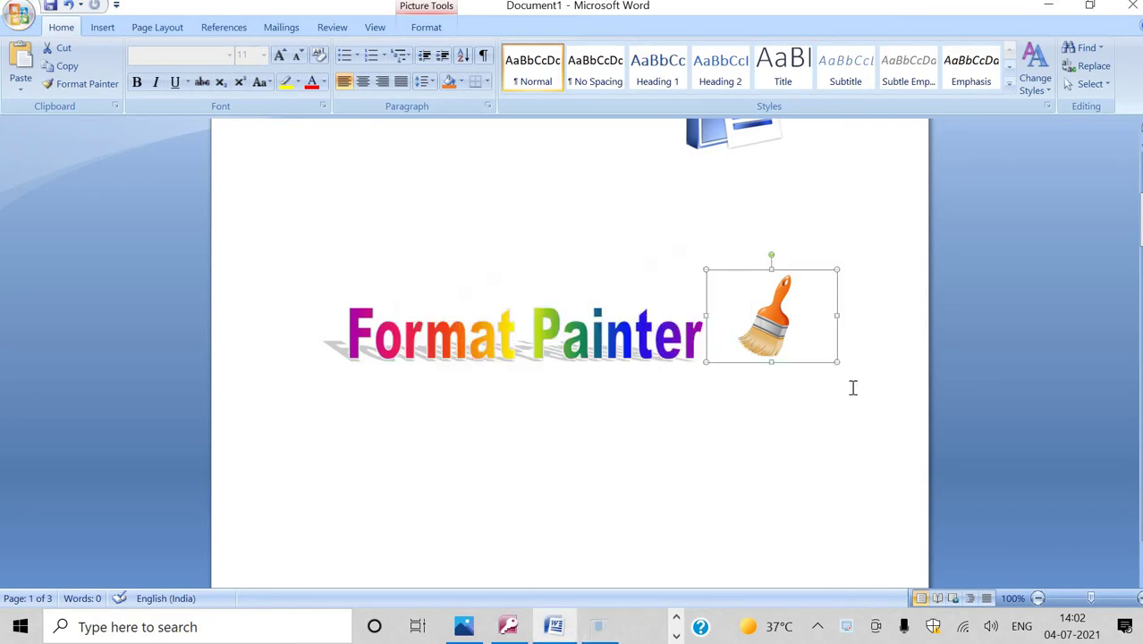
Step: Generate 5 paragraphs of 6 sentences below the picture using =rand(5,6)
left_click(858, 357)
key("Return")
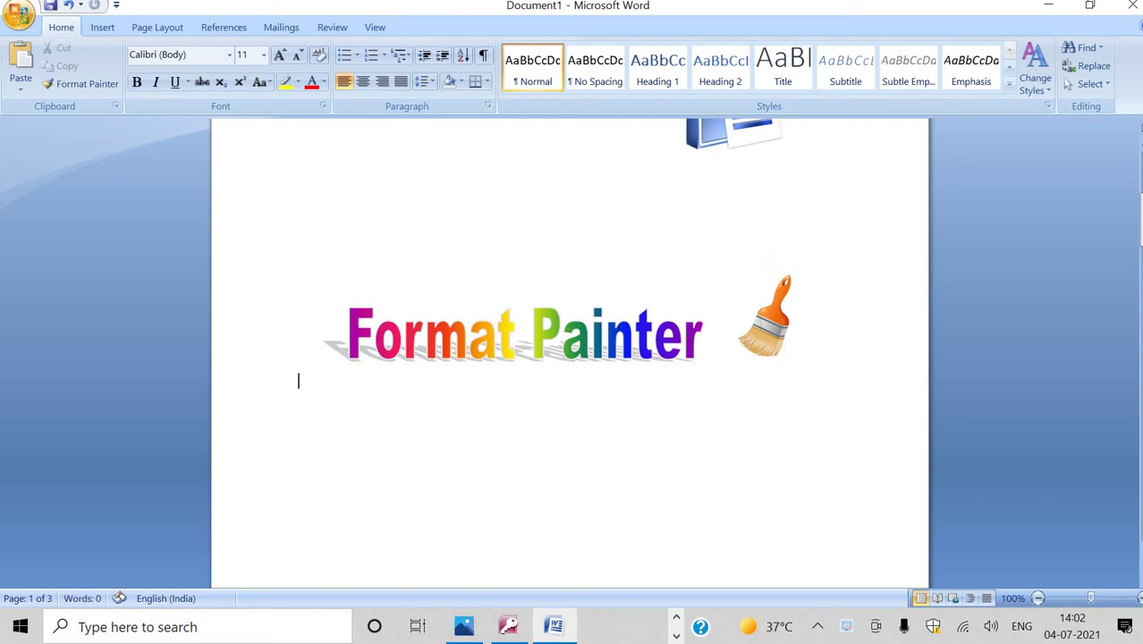
key("Return")
type("=")
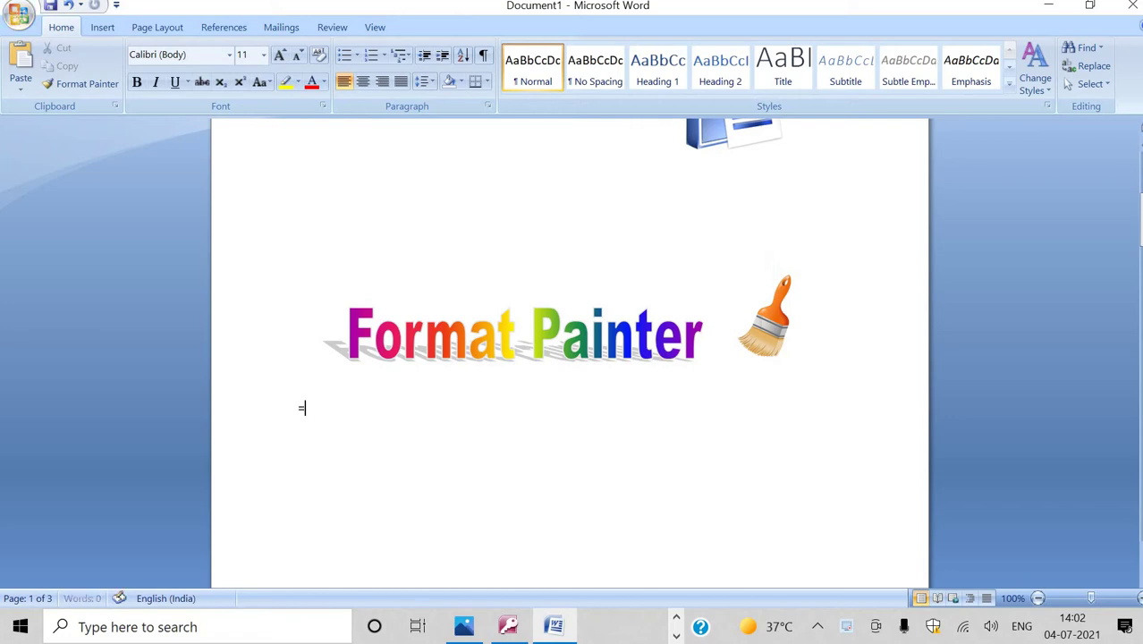
type("rand")
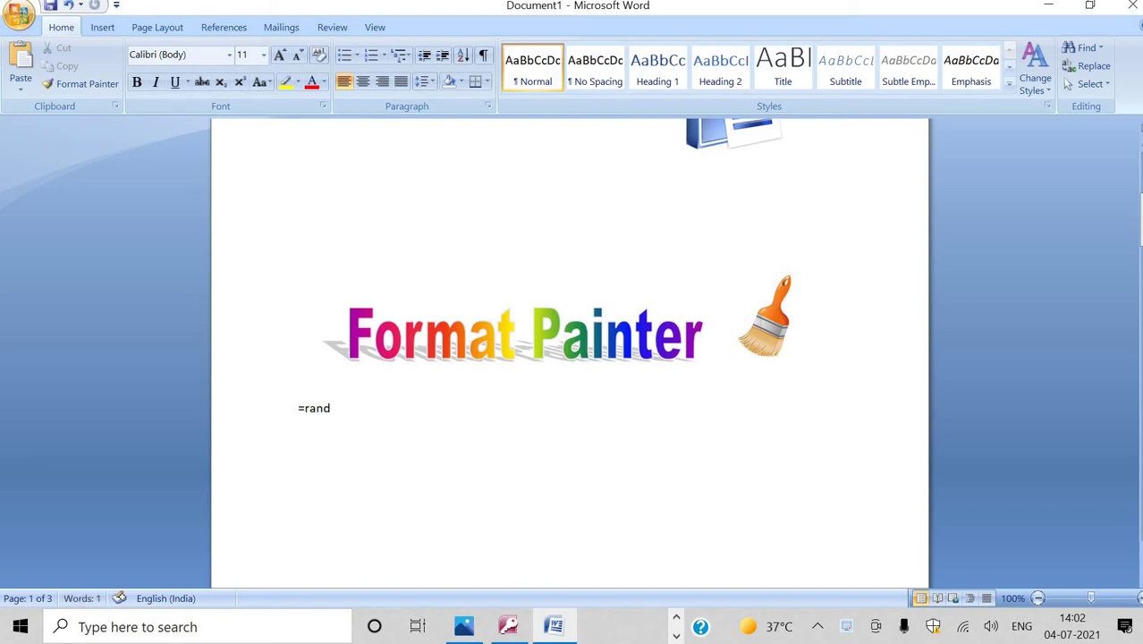
type("(")
type("5,")
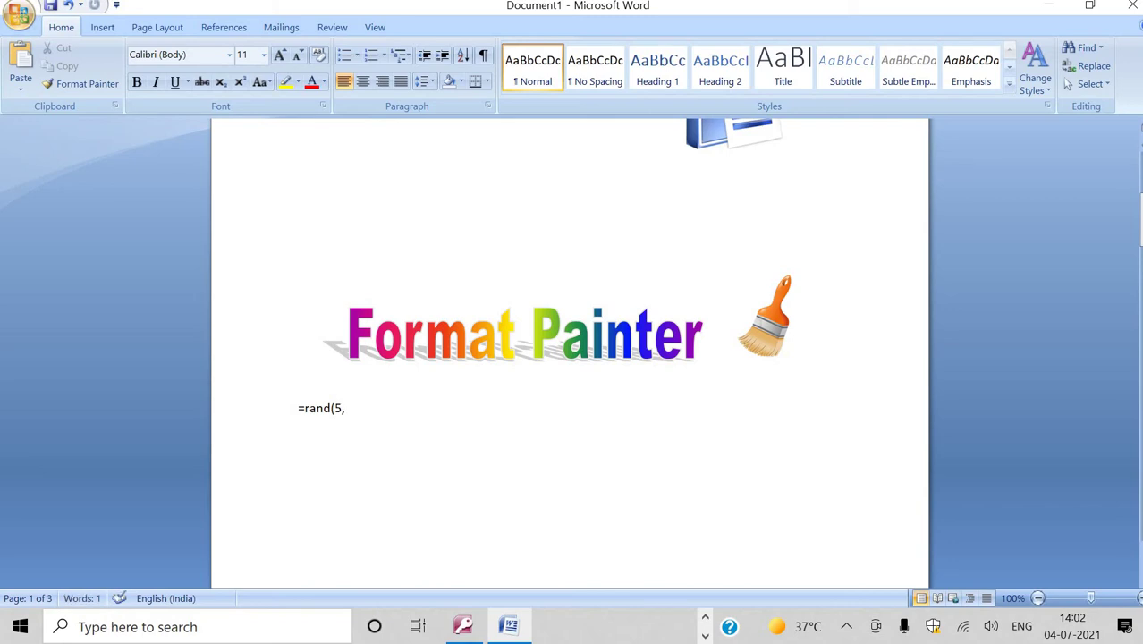
type("6")
key("Return")
scroll(813, 333, "up", 3)
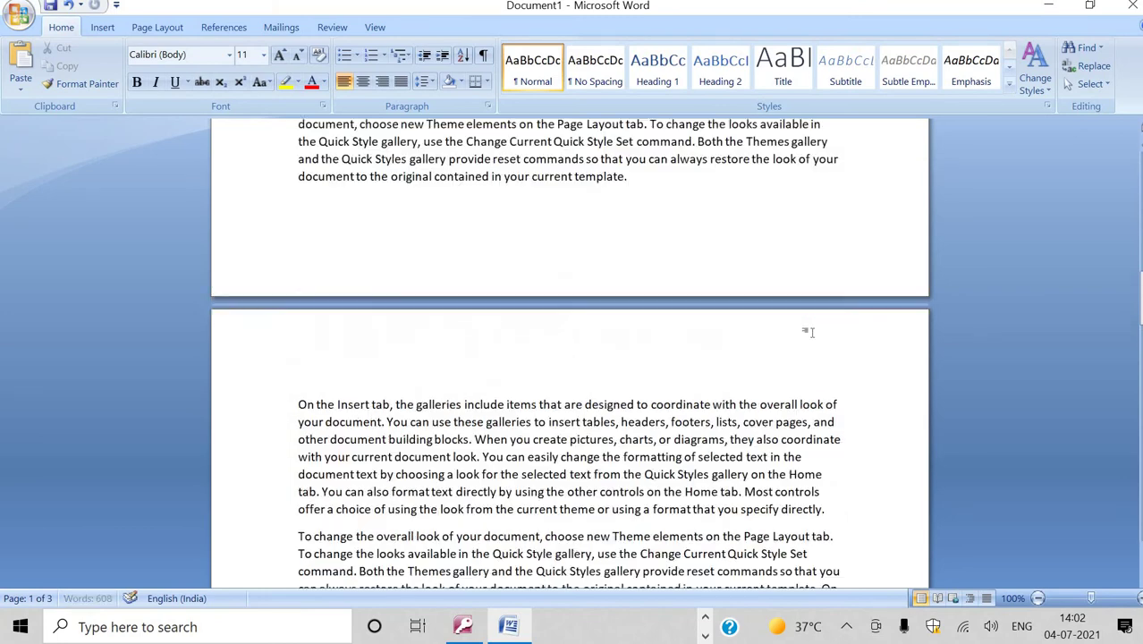
scroll(813, 332, "down", 5)
scroll(813, 333, "up", 1)
scroll(813, 332, "down", 3)
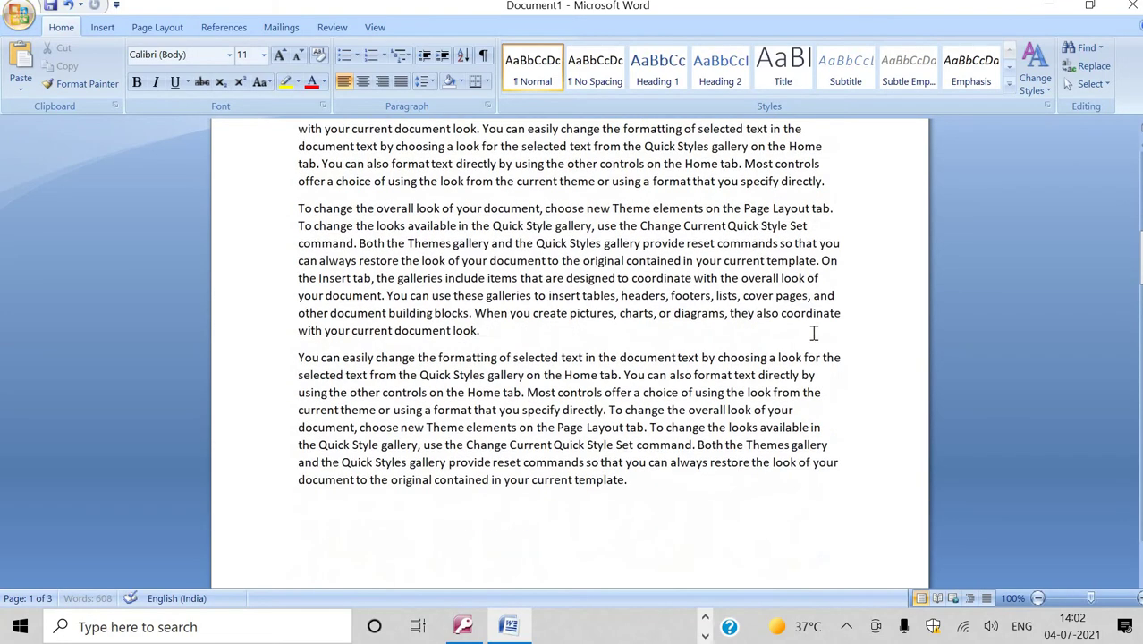
scroll(814, 332, "down", 2)
scroll(814, 332, "down", 5)
scroll(813, 332, "down", 6)
scroll(813, 332, "down", 3)
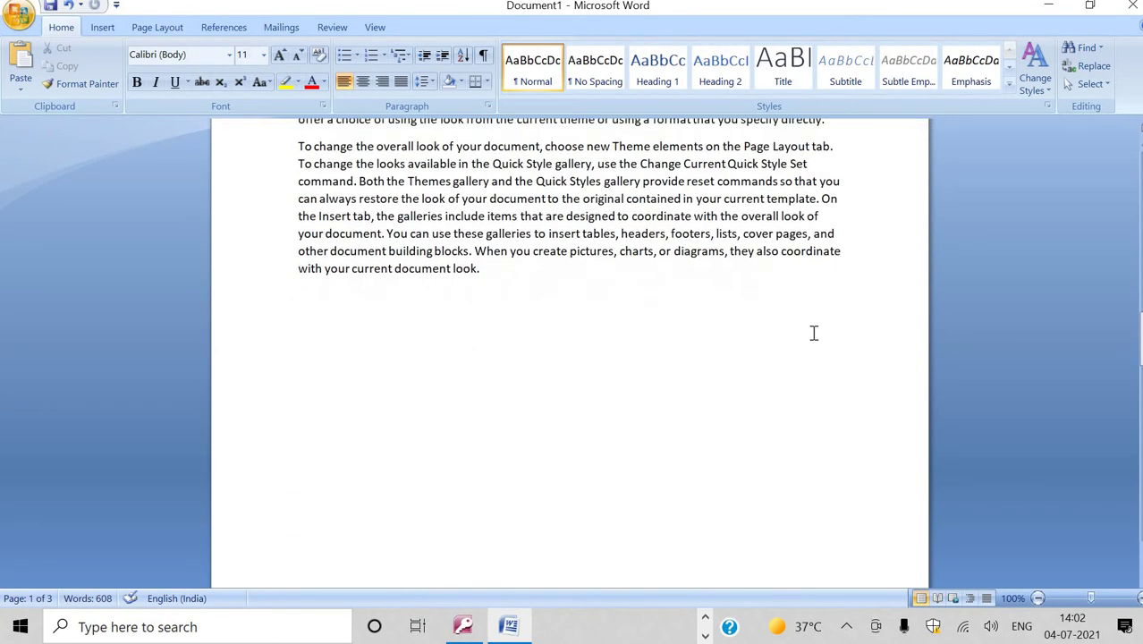
scroll(813, 333, "down", 3)
scroll(813, 333, "up", 1)
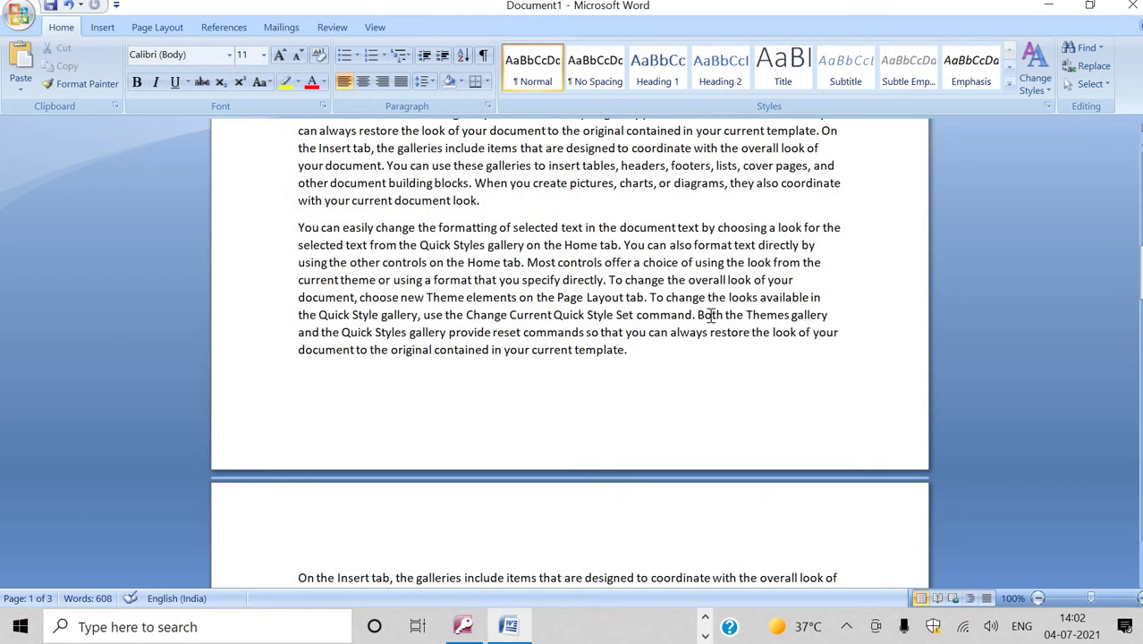
scroll(666, 361, "up", 5)
scroll(648, 314, "up", 5)
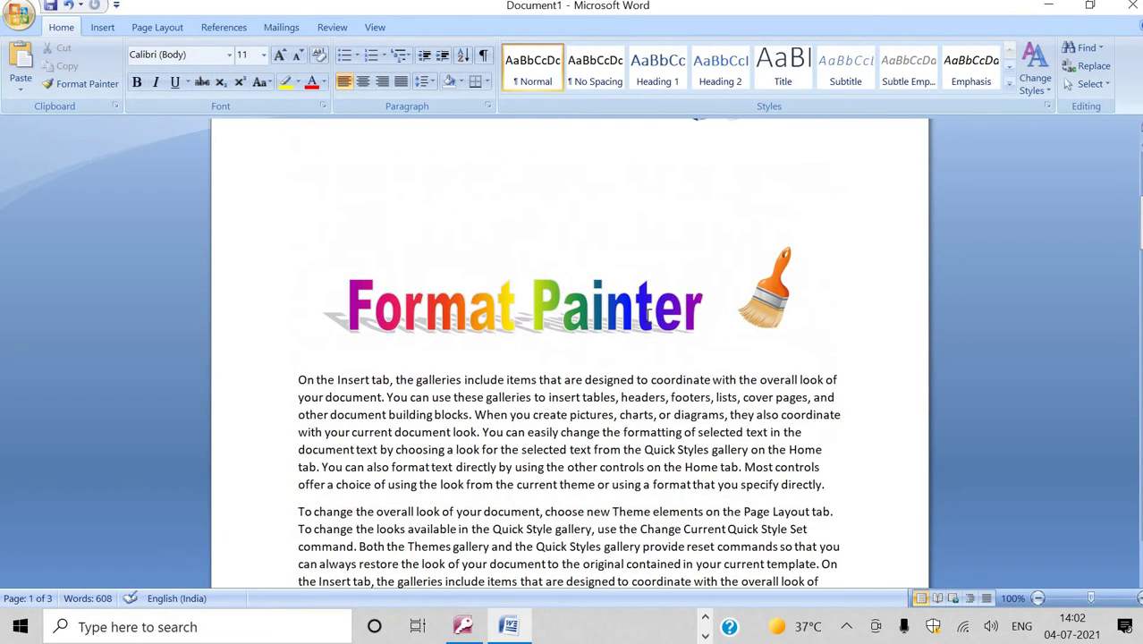
scroll(613, 335, "down", 2)
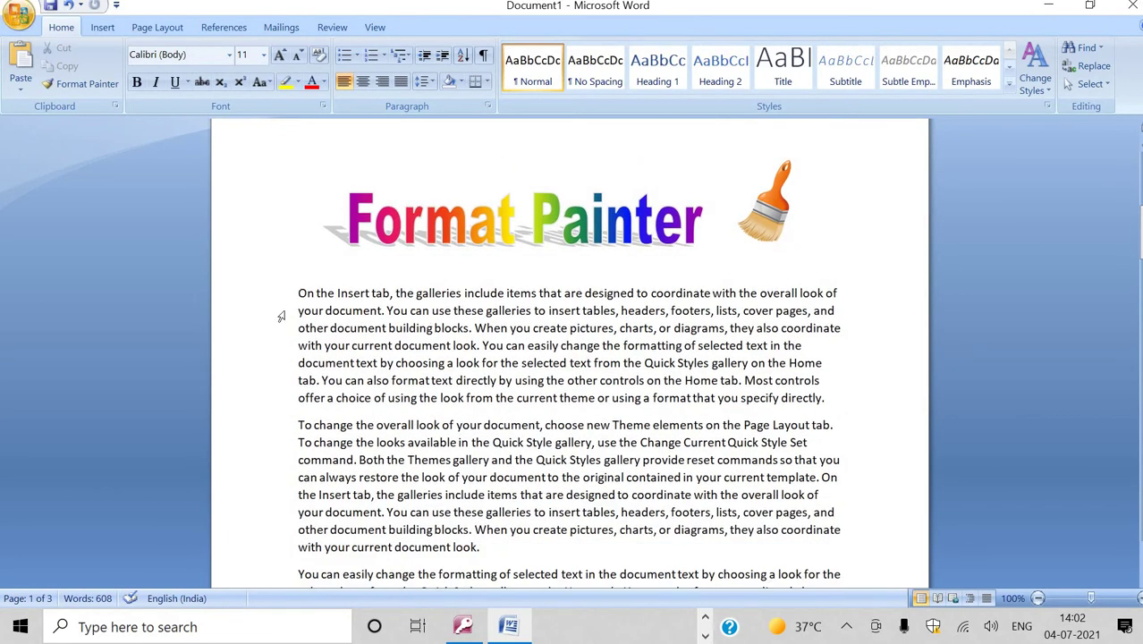
Step: Format the first sample paragraph as bold, 16 pt, red Arial Black
left_click_drag(300, 293, 830, 393)
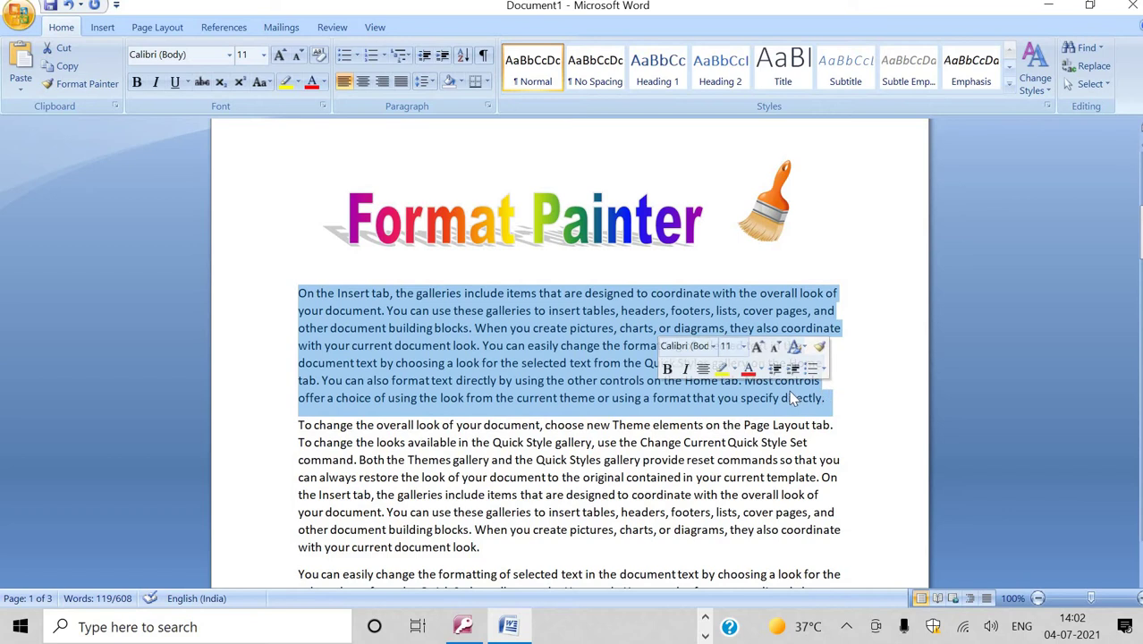
left_click(137, 83)
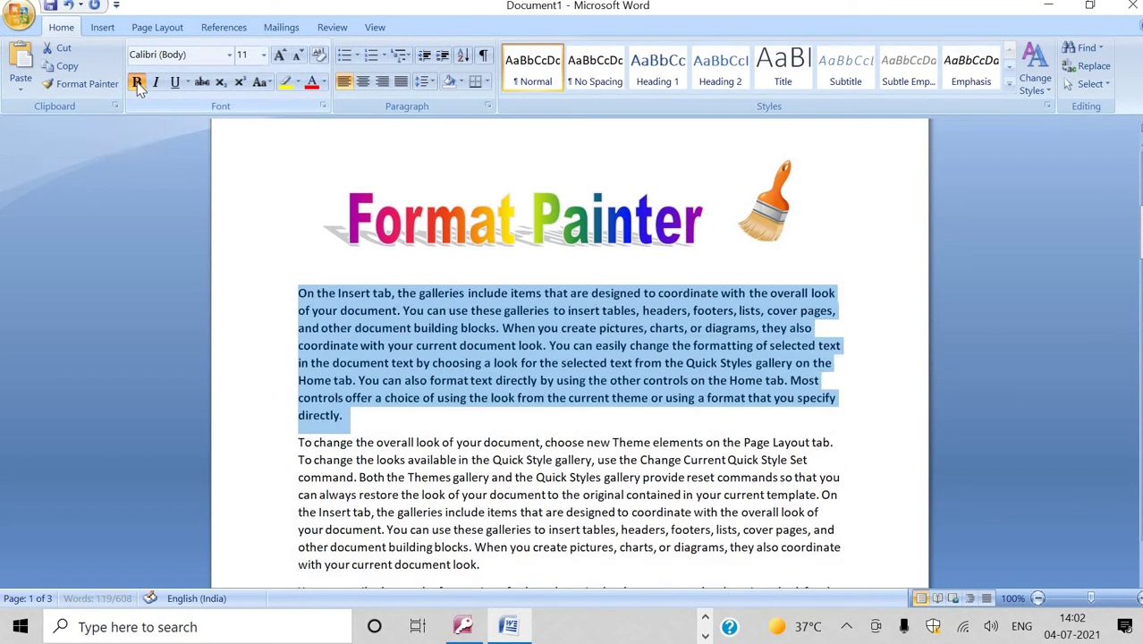
left_click(276, 59)
left_click(277, 59)
left_click(276, 59)
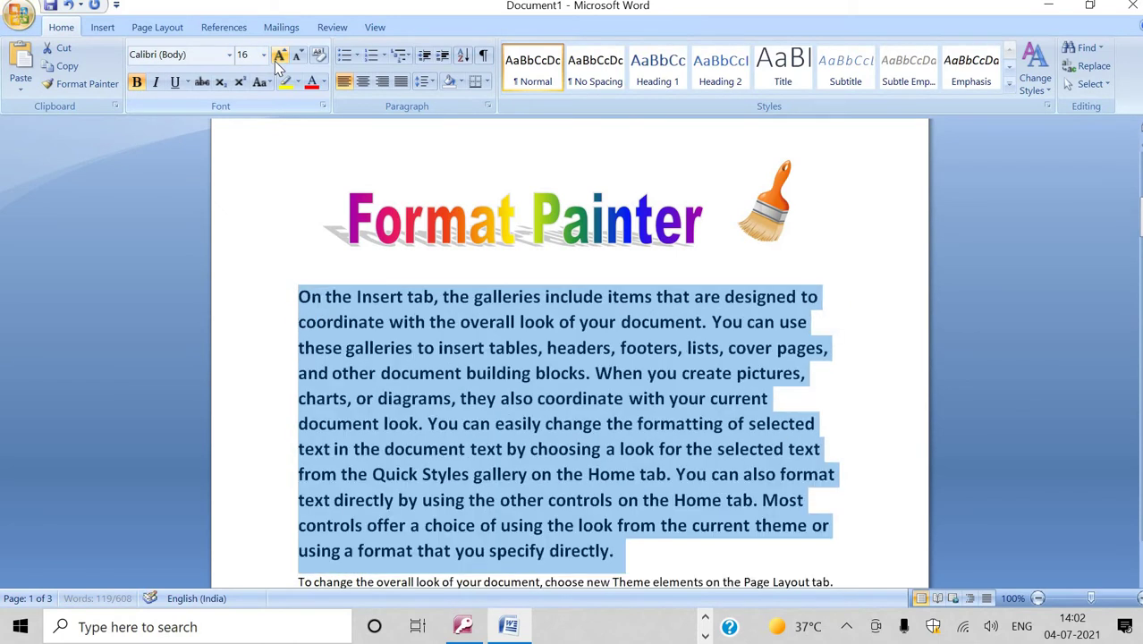
left_click(314, 91)
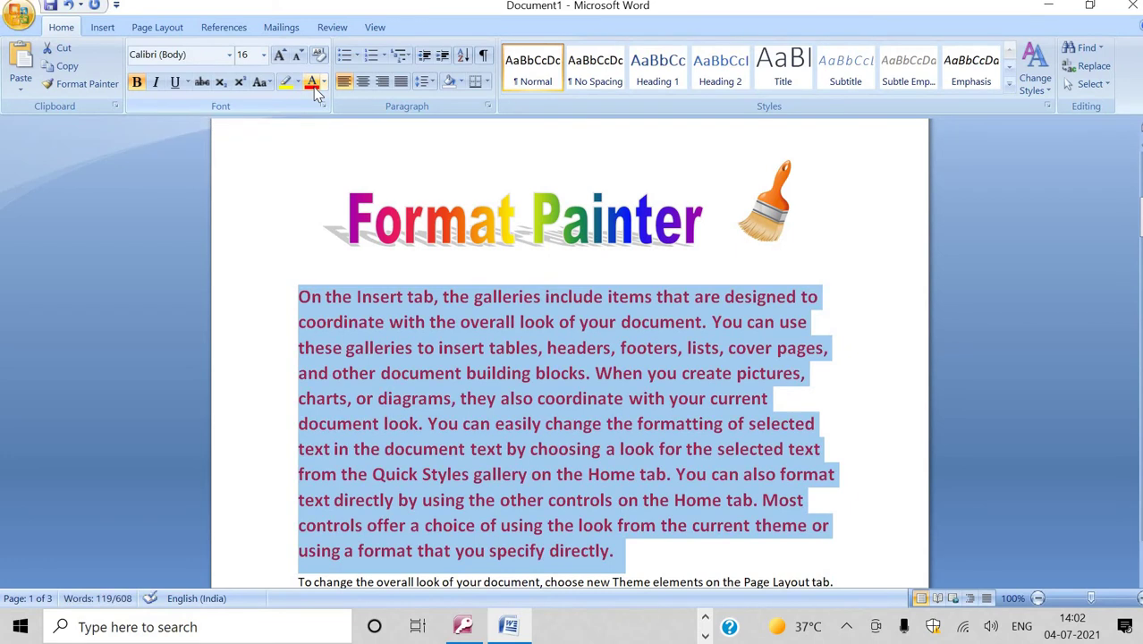
left_click(229, 55)
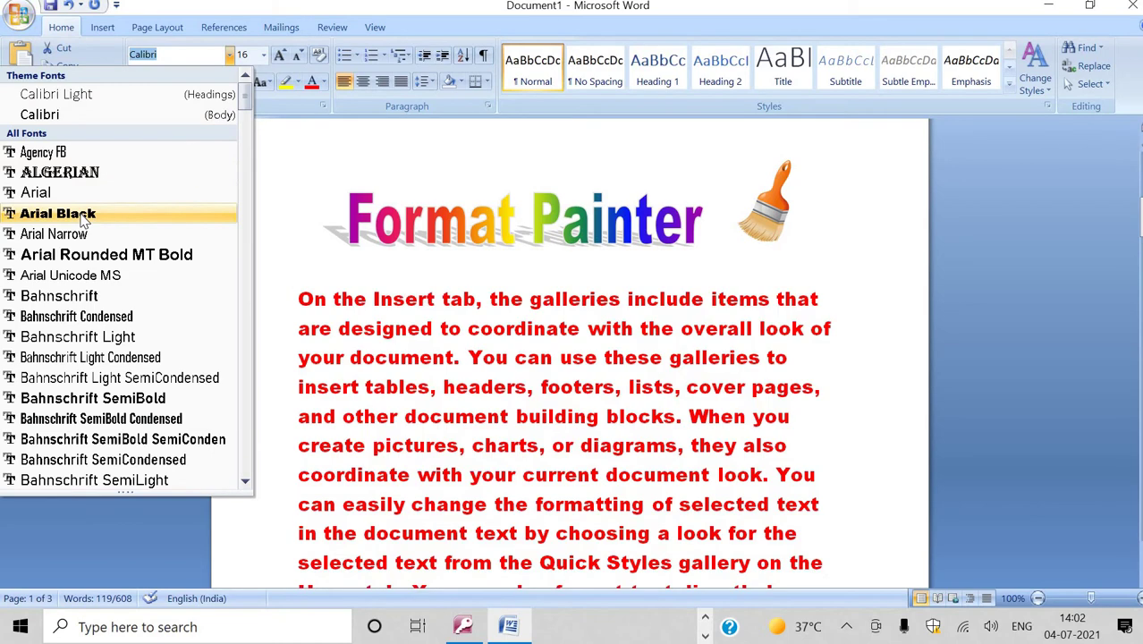
left_click(89, 213)
left_click(290, 245)
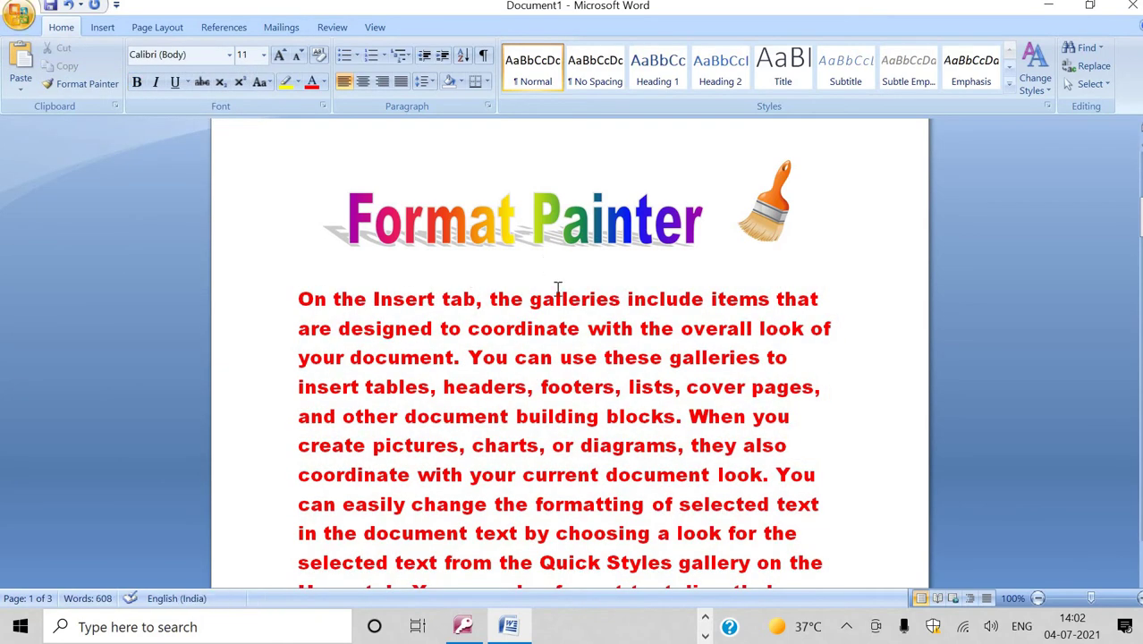
scroll(556, 288, "down", 5)
scroll(559, 288, "down", 4)
scroll(559, 288, "down", 4)
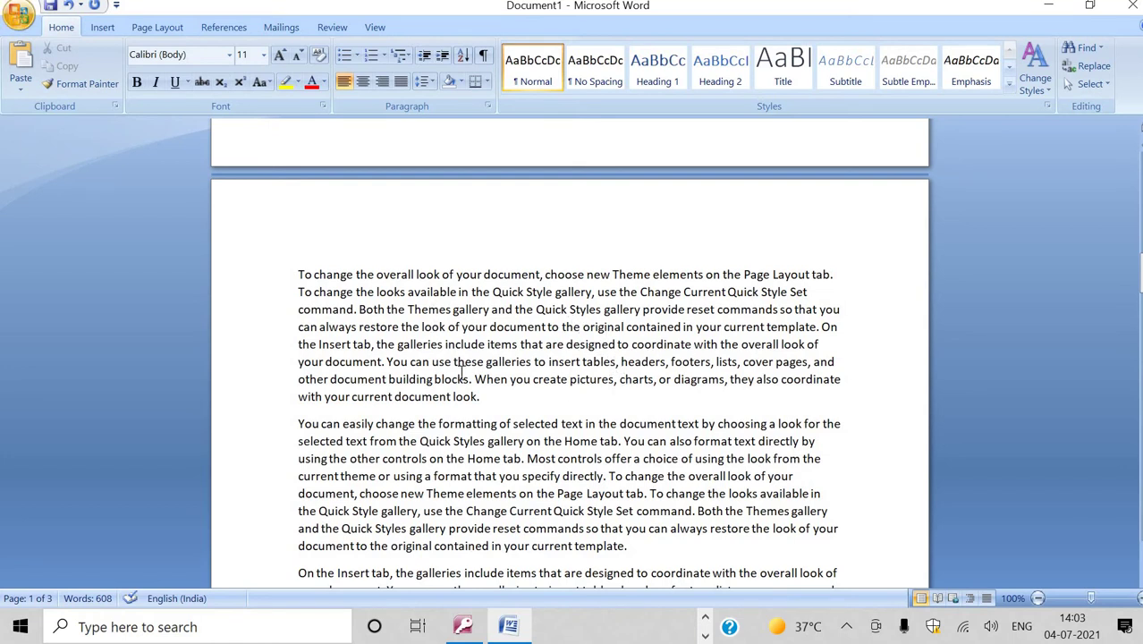
scroll(653, 383, "down", 1)
scroll(653, 380, "down", 3)
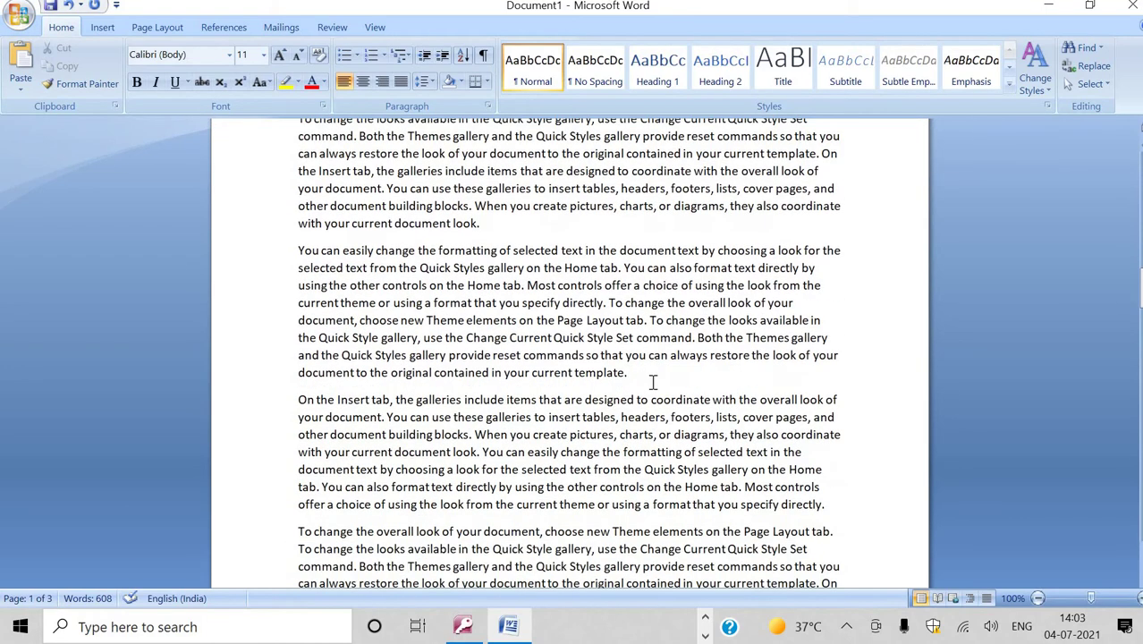
scroll(648, 378, "down", 2)
scroll(642, 377, "up", 5)
scroll(537, 366, "up", 1)
scroll(465, 336, "up", 1)
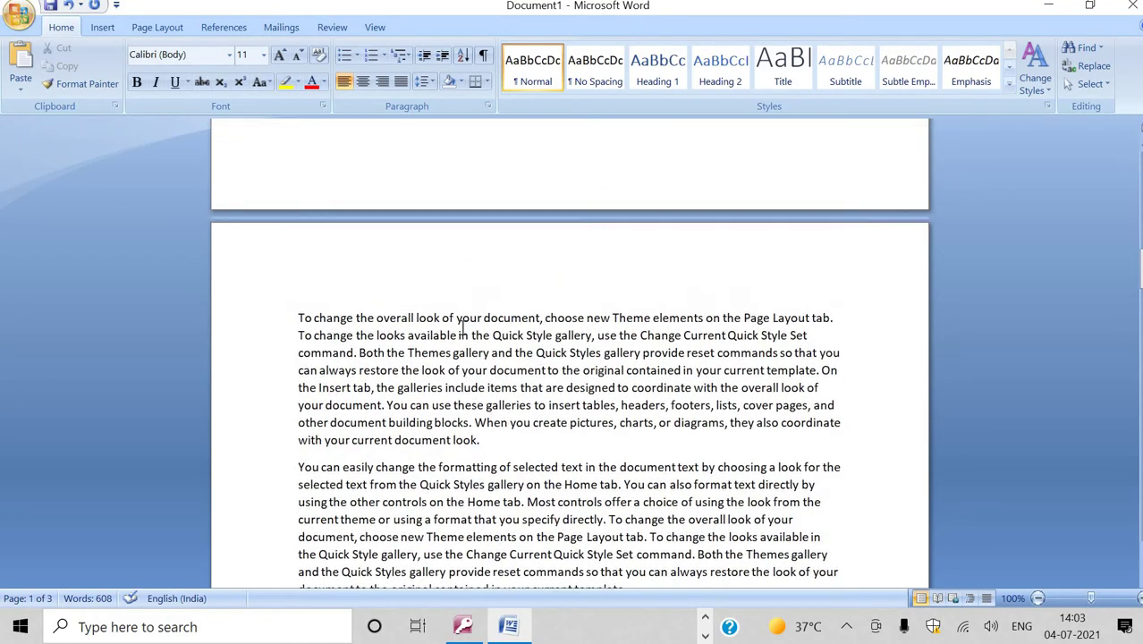
scroll(462, 197, "up", 5)
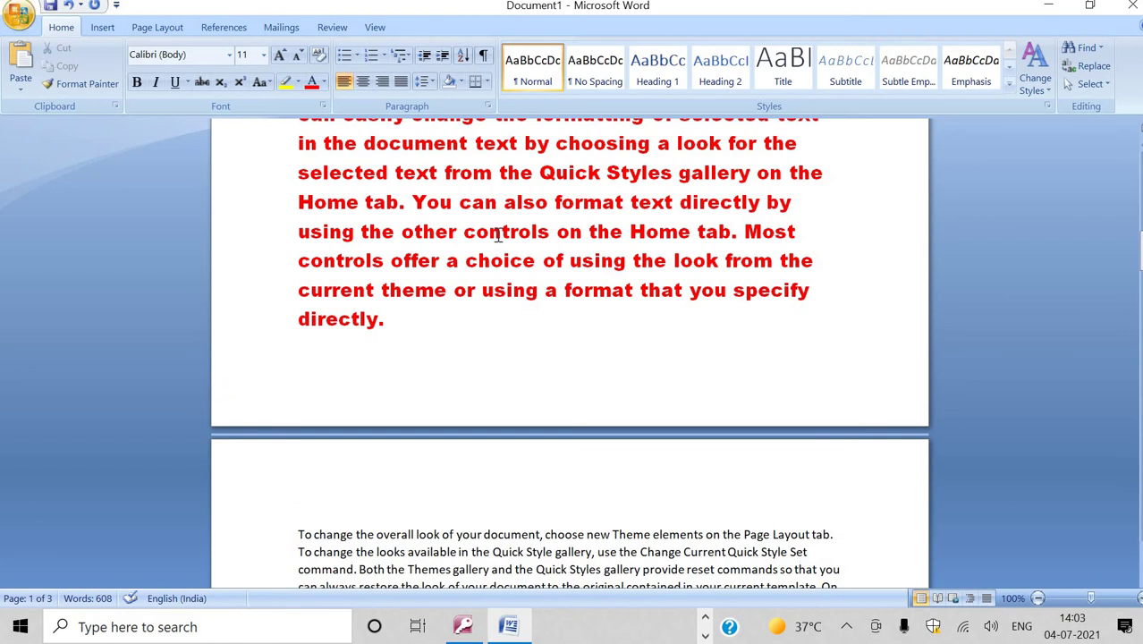
scroll(490, 305, "down", 2)
scroll(490, 299, "up", 3)
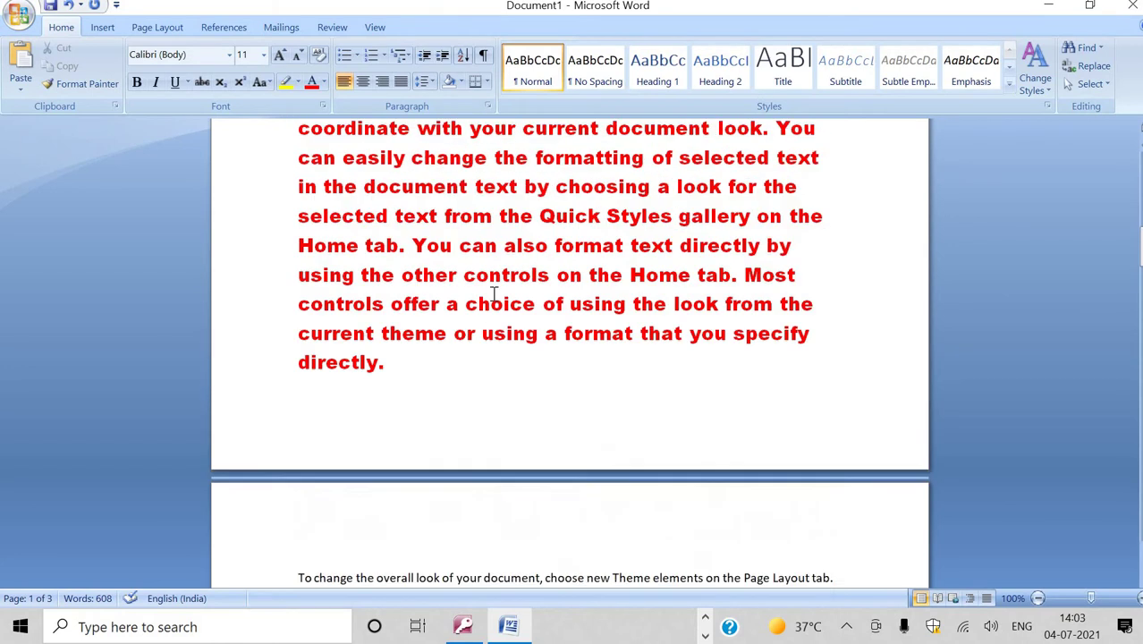
scroll(490, 293, "up", 5)
scroll(491, 291, "up", 1)
scroll(496, 286, "up", 2)
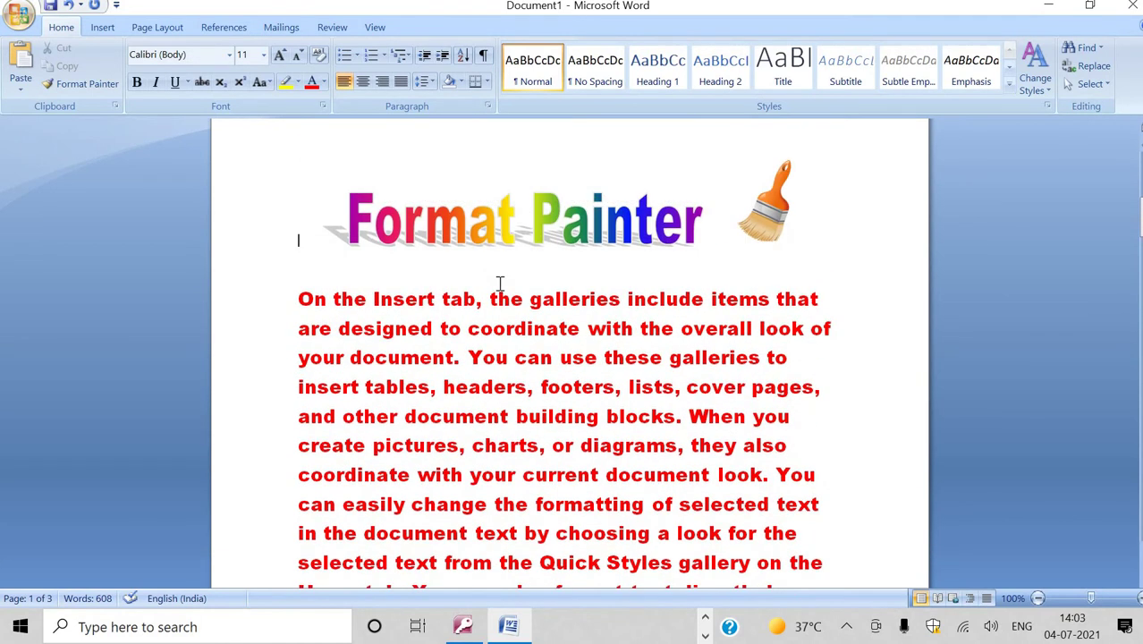
scroll(499, 286, "down", 2)
scroll(500, 284, "down", 2)
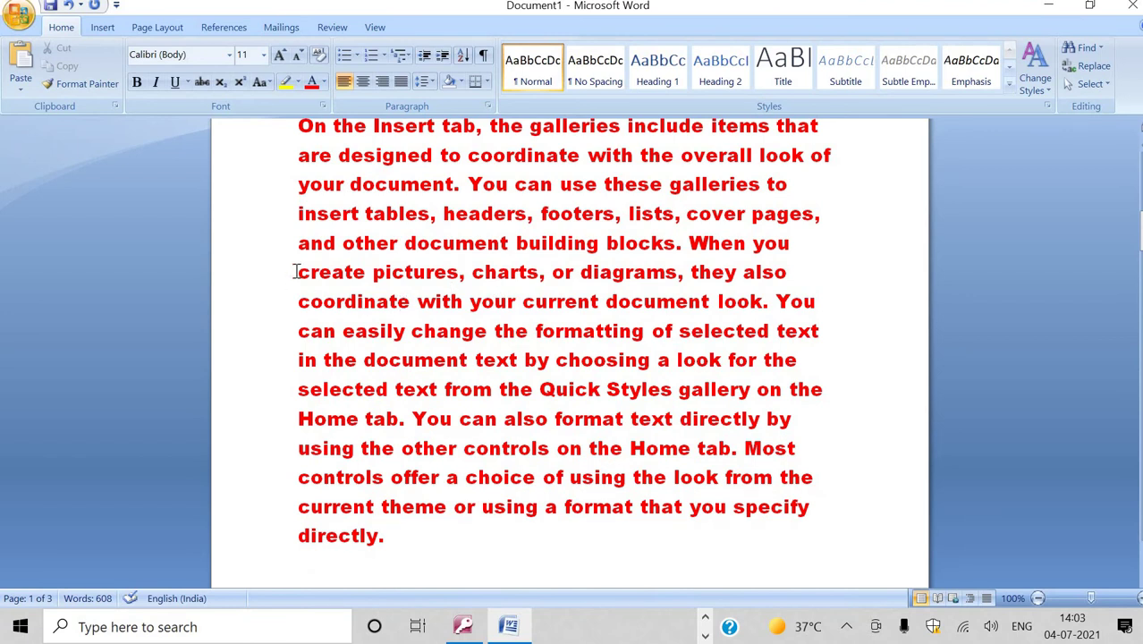
Step: Use Format Painter to copy the bold red Arial Black style onto page 2's first paragraph
mouse_move(298, 272)
left_mouse_down()
mouse_move(413, 302)
mouse_move(400, 332)
left_mouse_up()
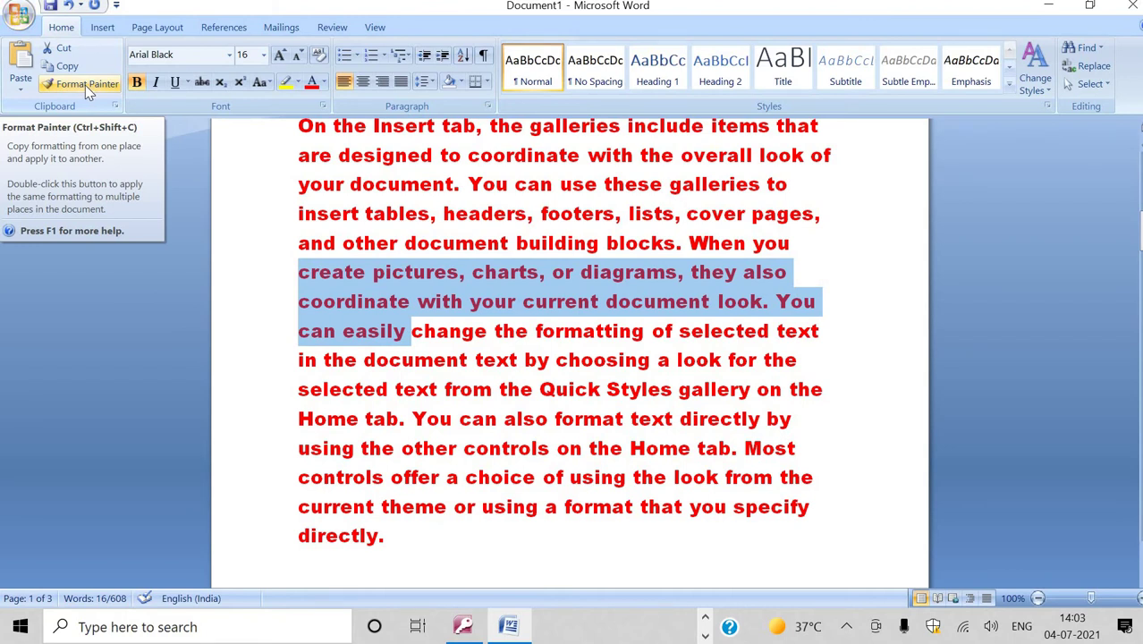
left_click(84, 85)
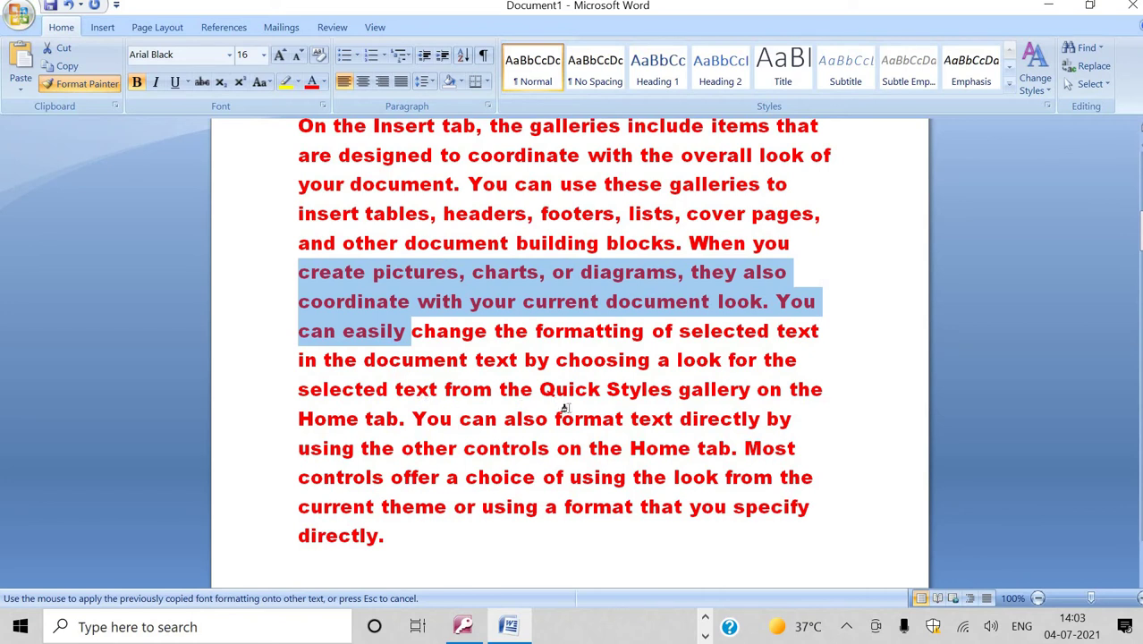
scroll(504, 537, "down", 2)
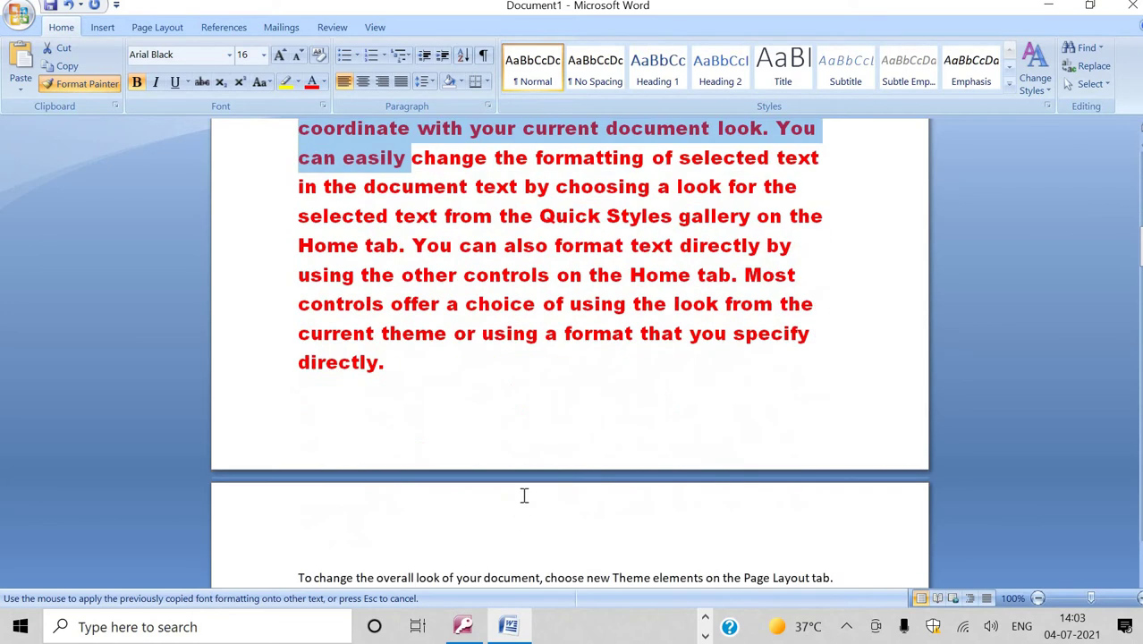
scroll(523, 493, "down", 2)
scroll(510, 447, "down", 2)
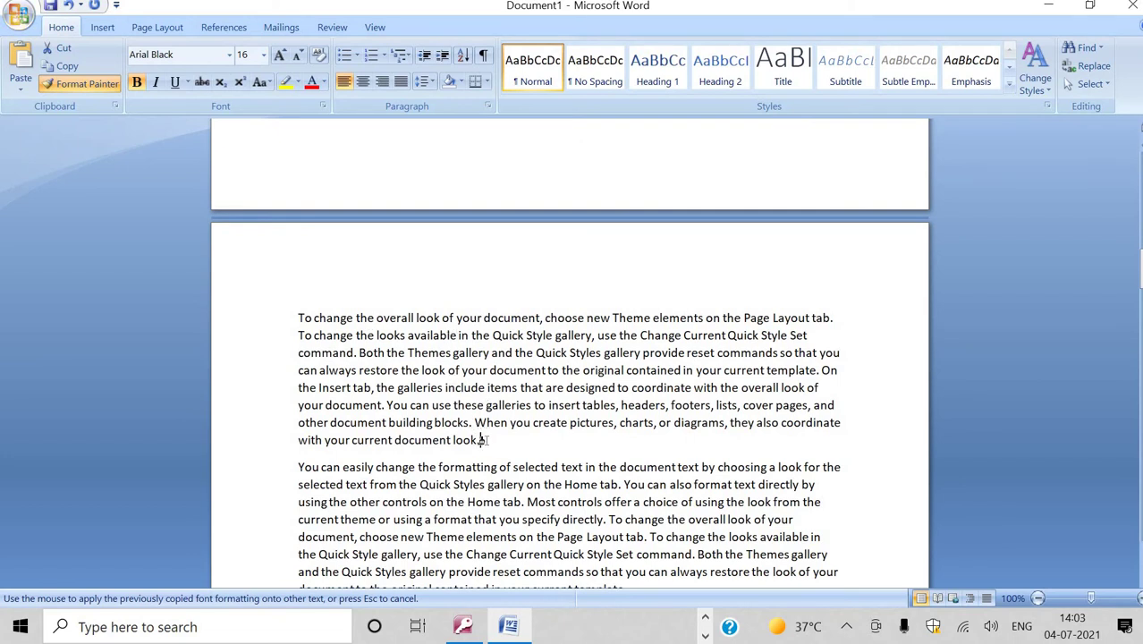
left_click_drag(486, 440, 277, 306)
left_click(680, 257)
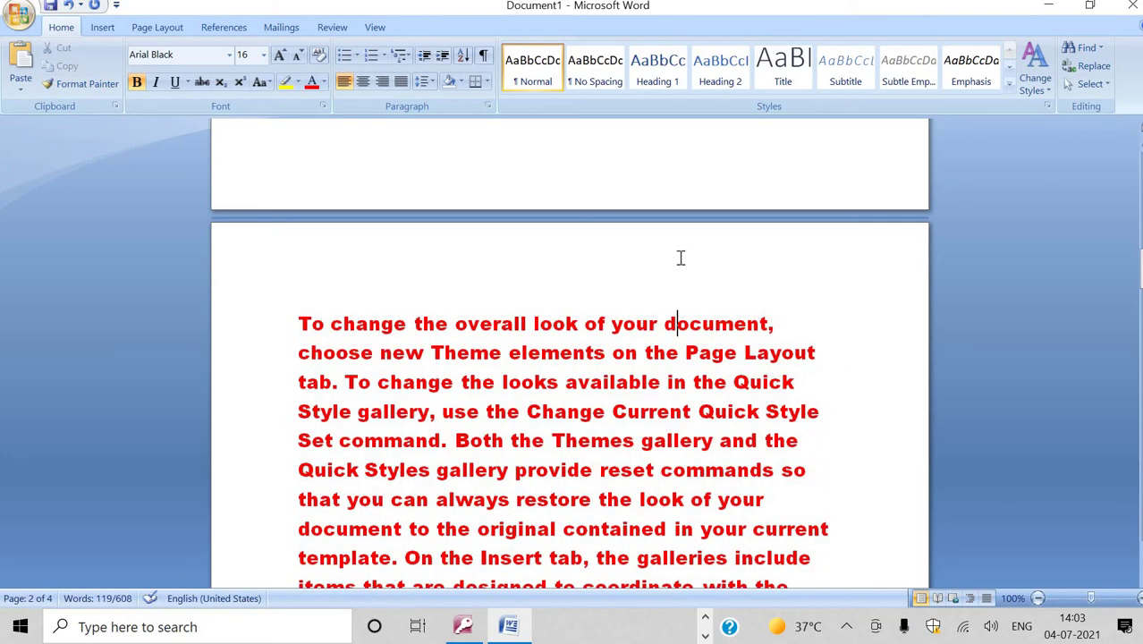
scroll(676, 258, "up", 5)
scroll(677, 259, "up", 4)
scroll(677, 259, "up", 7)
scroll(677, 258, "down", 6)
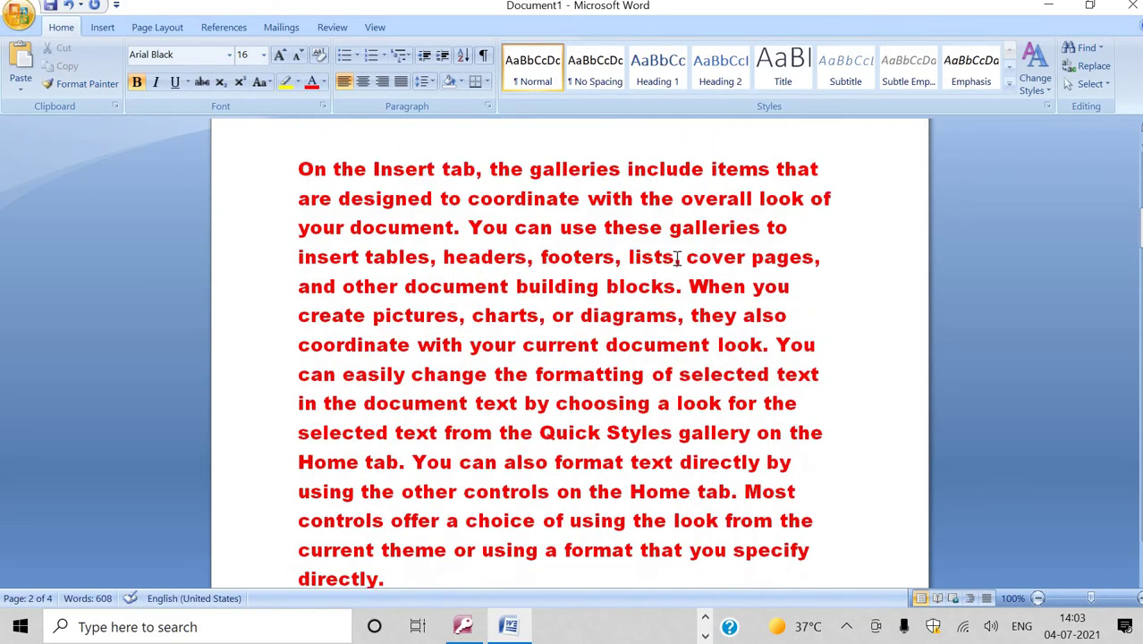
scroll(677, 258, "down", 6)
scroll(677, 259, "down", 3)
scroll(677, 258, "down", 4)
scroll(677, 258, "down", 1)
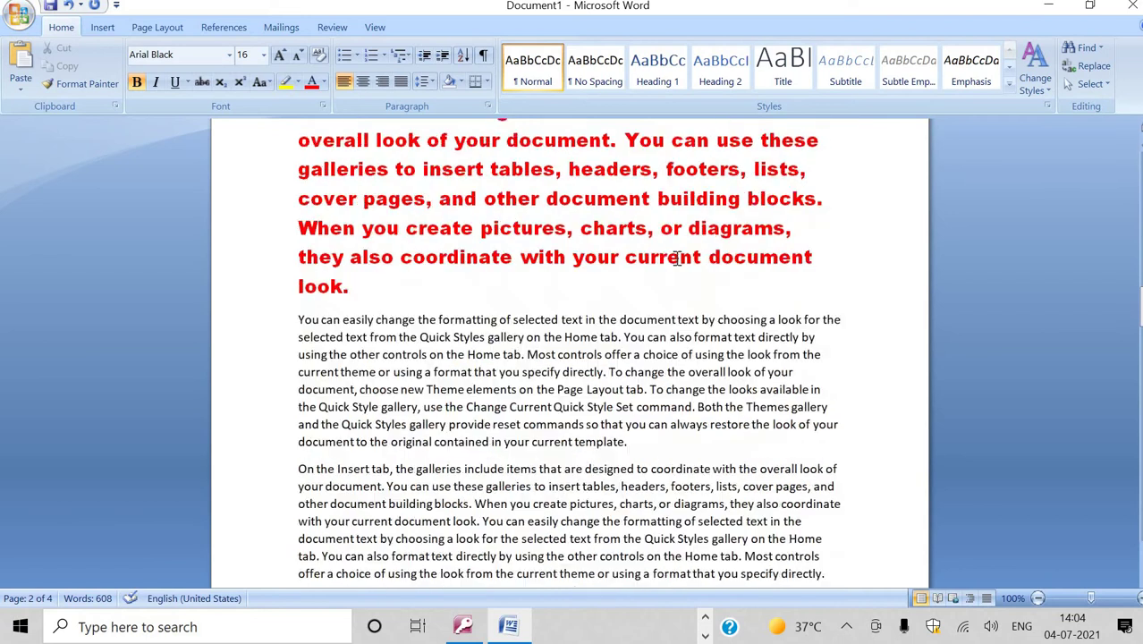
scroll(677, 259, "up", 2)
scroll(677, 259, "up", 1)
scroll(677, 259, "up", 2)
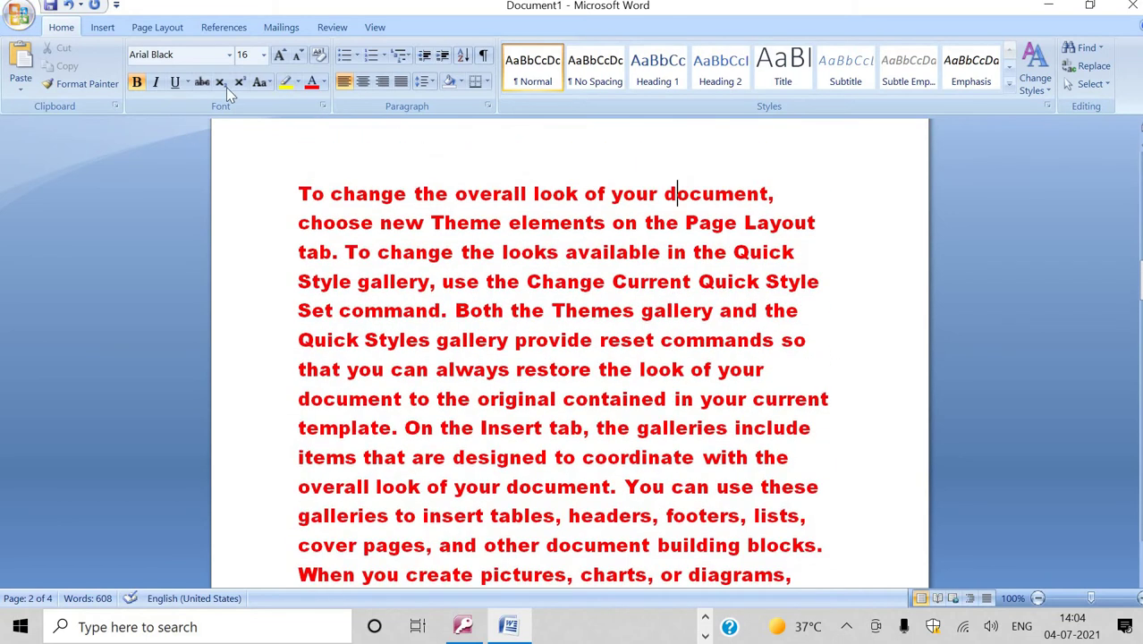
left_click(676, 193)
scroll(677, 288, "up", 1)
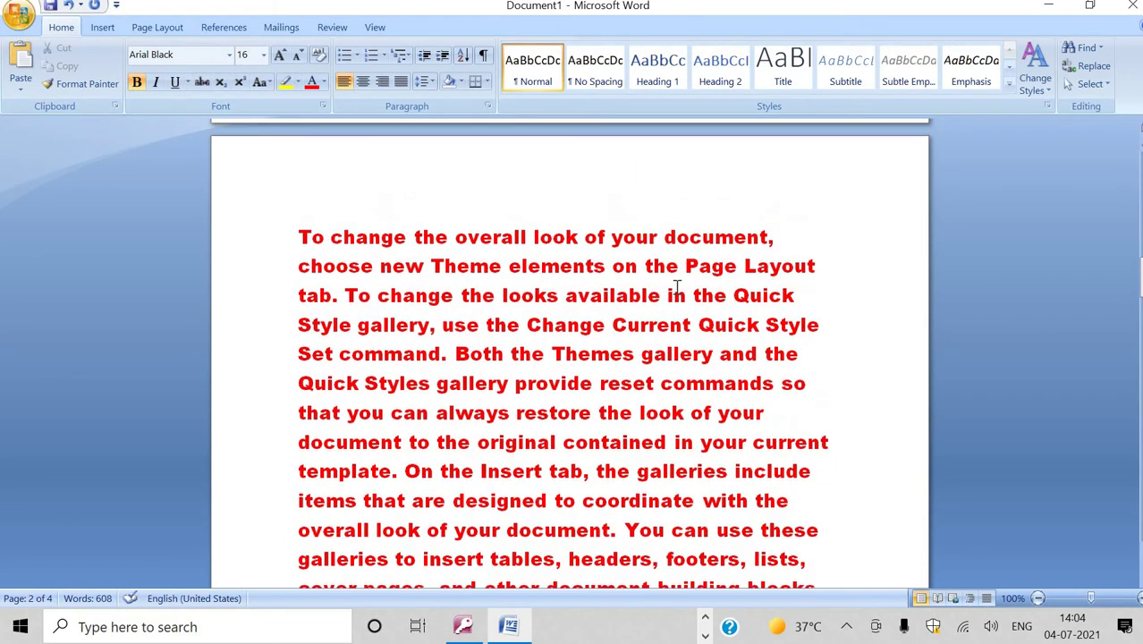
scroll(677, 288, "up", 5)
scroll(662, 259, "up", 4)
key("ctrl+shift+Left")
key("ctrl+shift+Left")
key("ctrl+shift+Left")
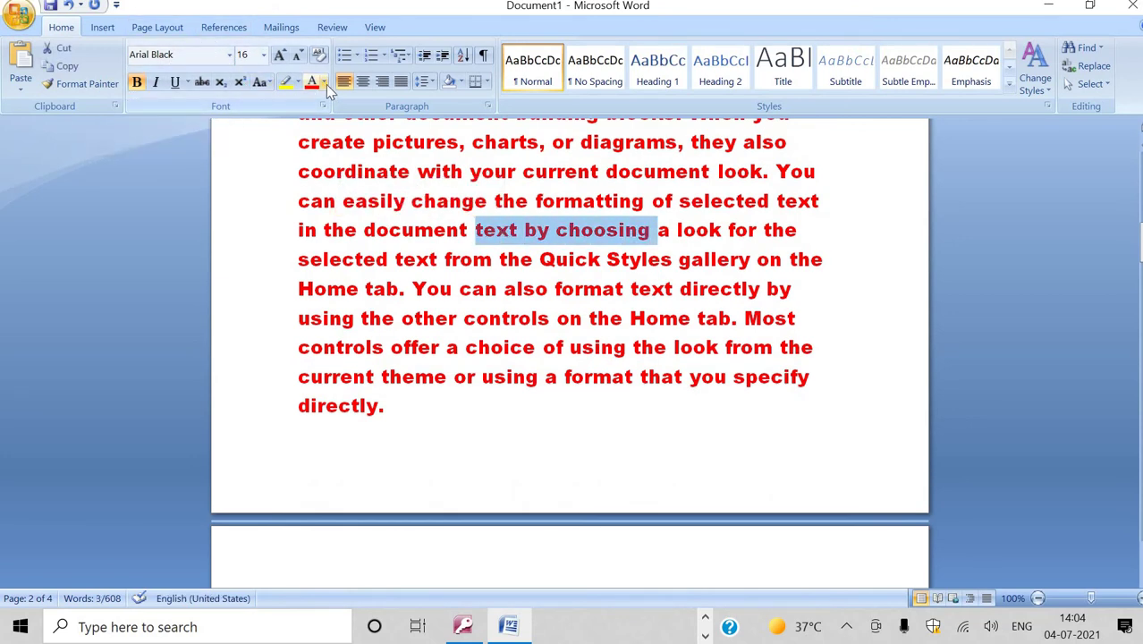
scroll(533, 286, "down", 3)
scroll(573, 311, "down", 2)
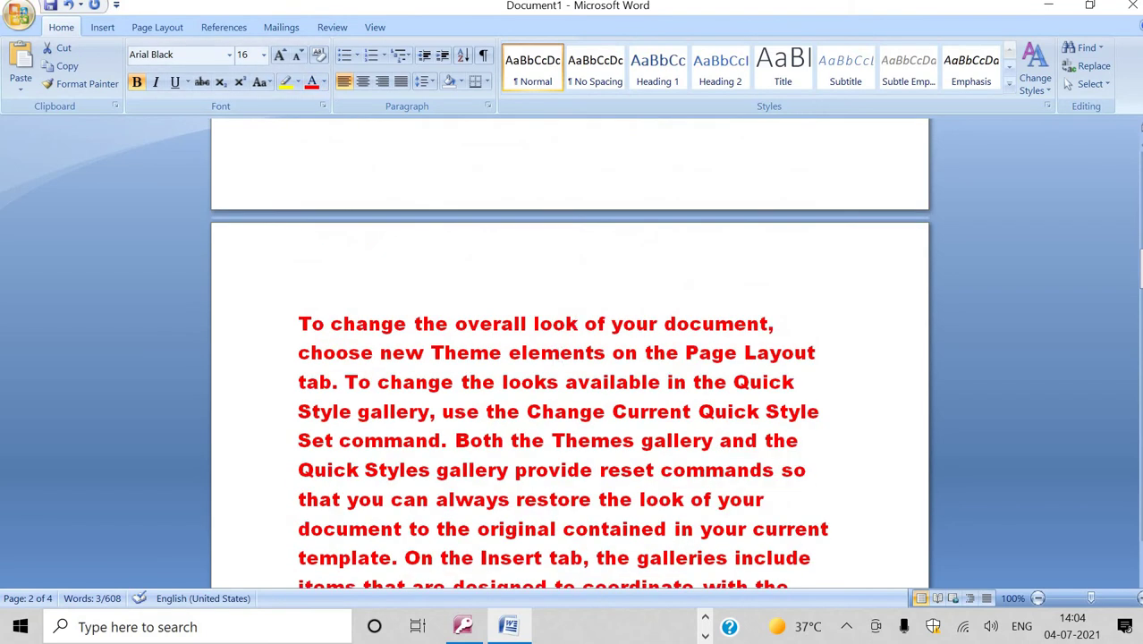
left_click_drag(547, 383, 616, 393)
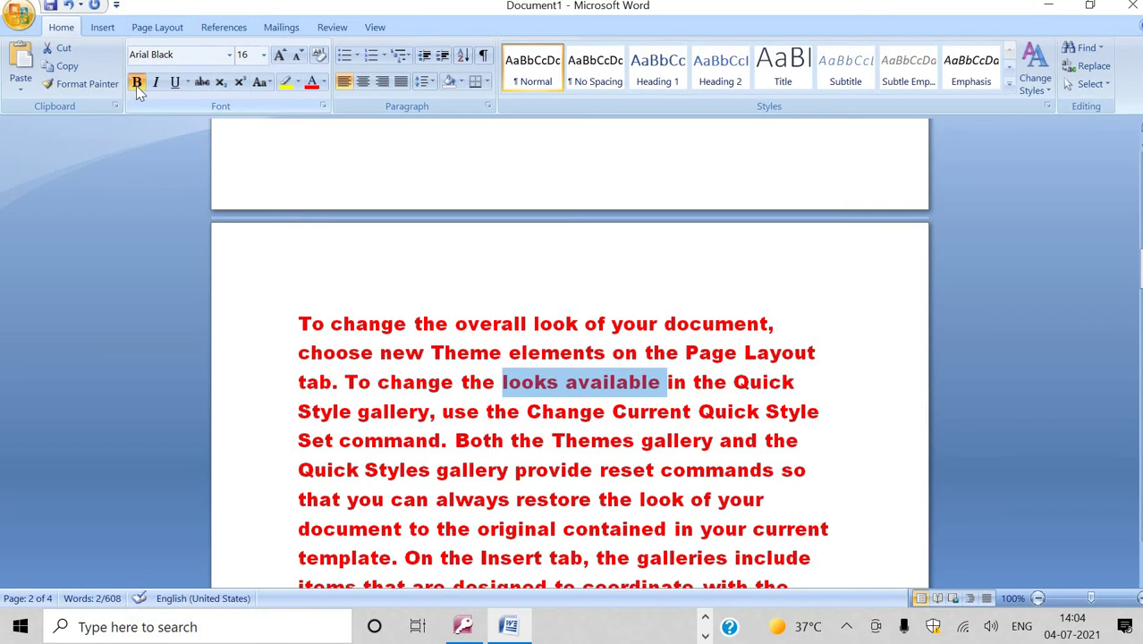
scroll(614, 280, "down", 10)
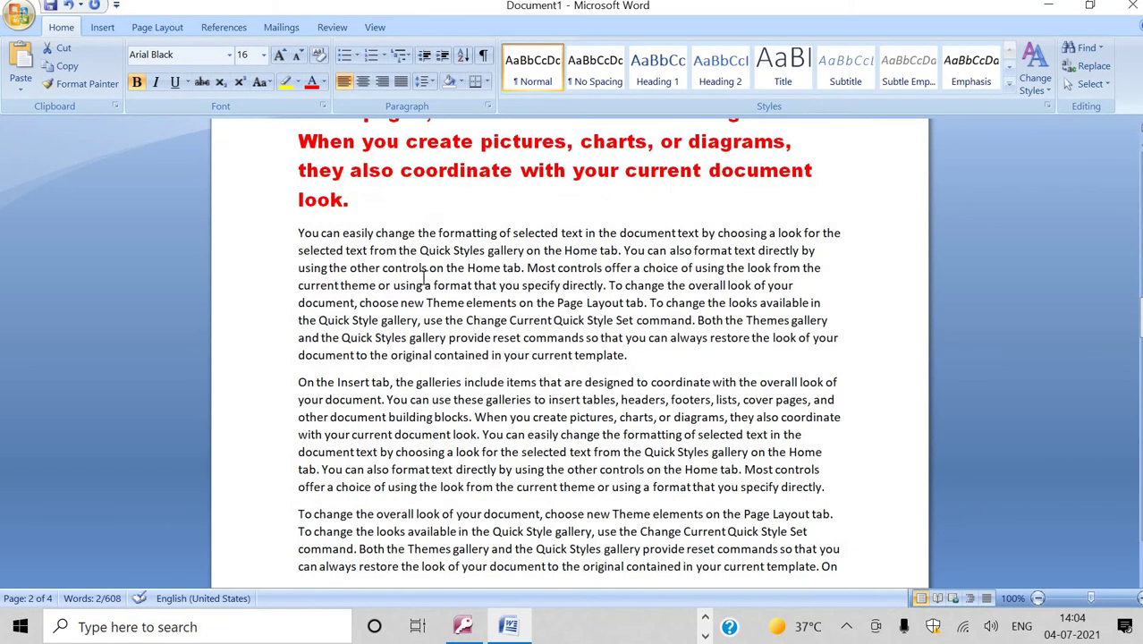
Step: Make the paragraph text from 'easily' onward blue-grey at 16 pt
left_click_drag(361, 234, 585, 355)
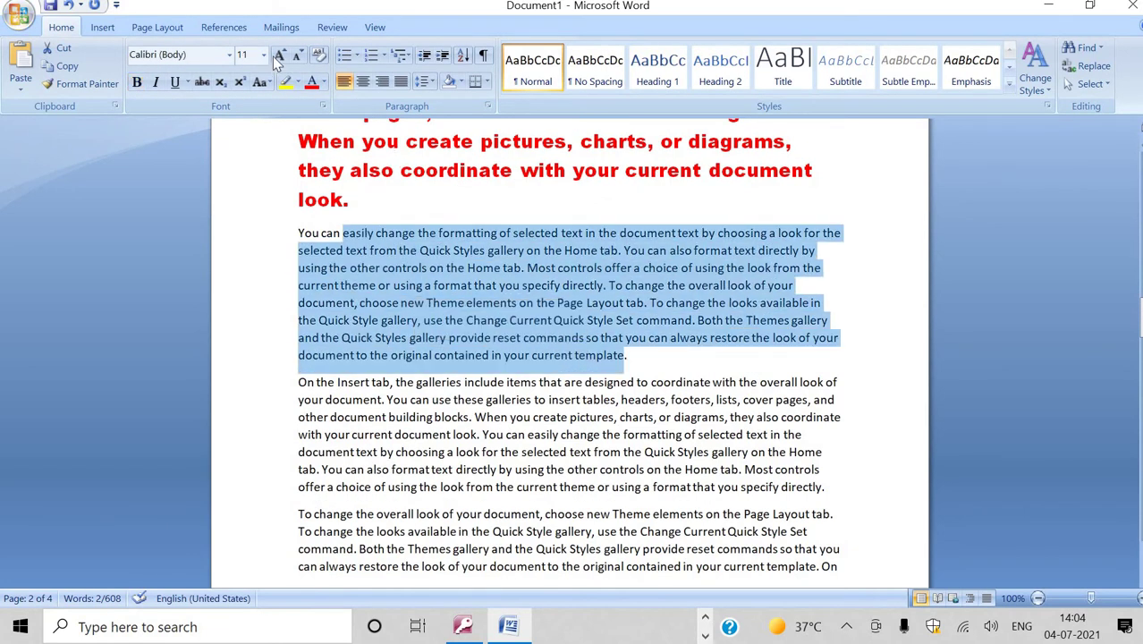
left_click(323, 83)
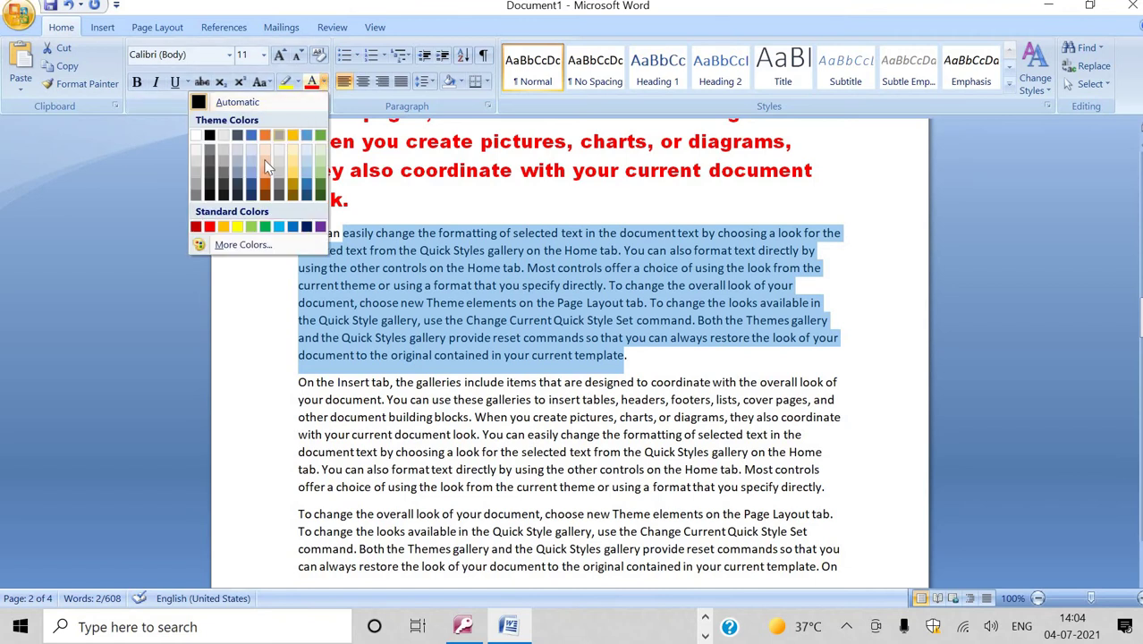
left_click(253, 190)
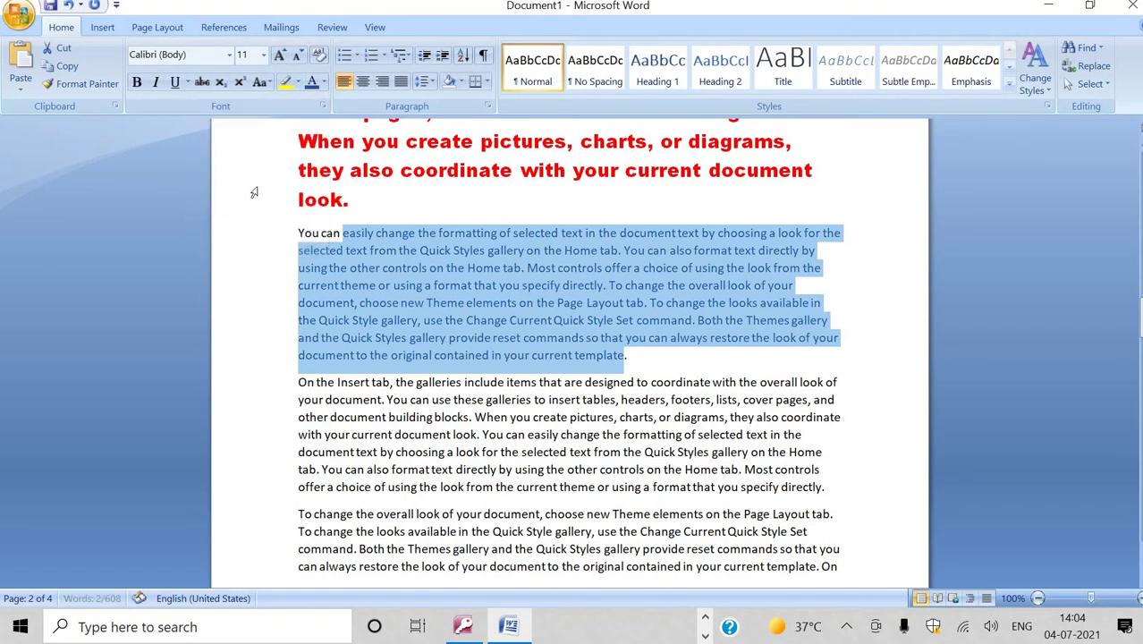
left_click(280, 56)
left_click(279, 55)
left_click(279, 55)
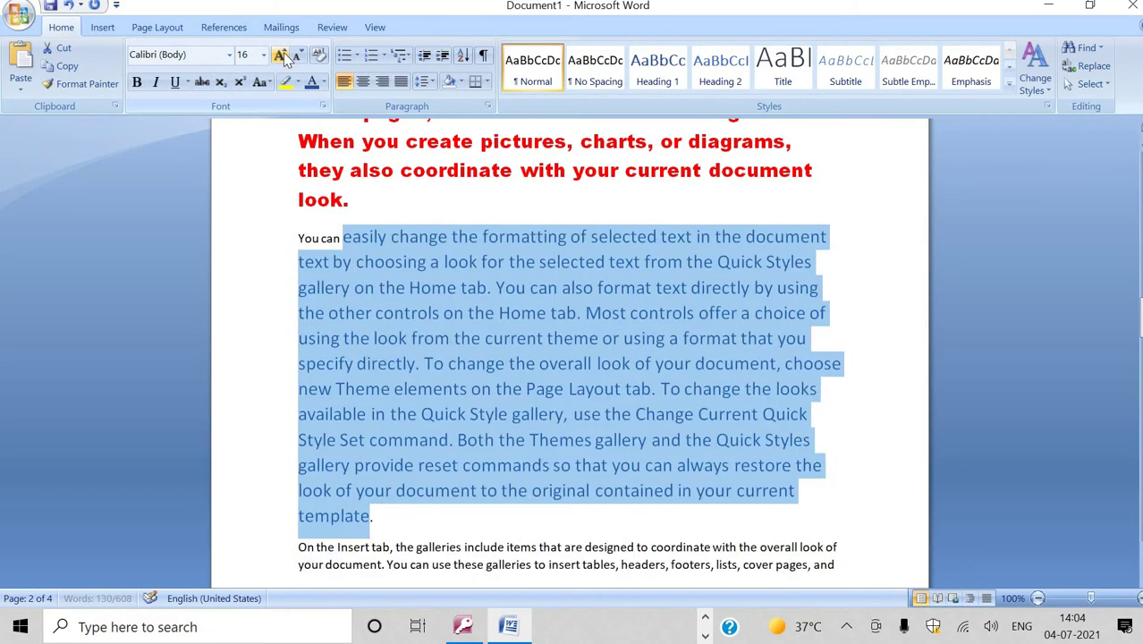
Step: Make the same text bold with a yellow highlight
left_click(137, 81)
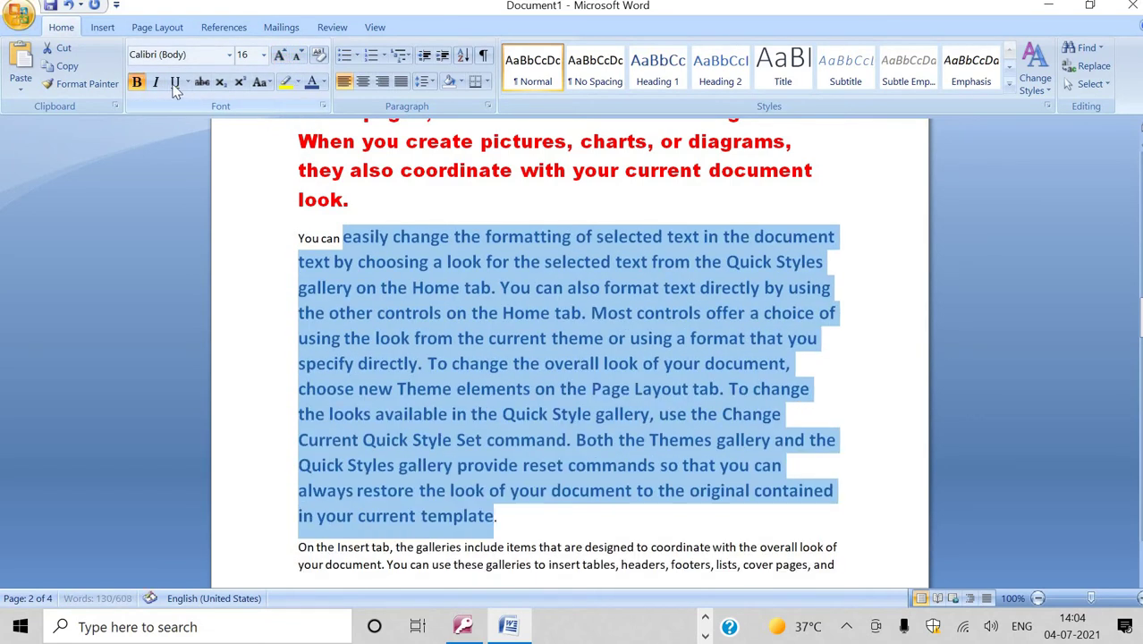
left_click(284, 82)
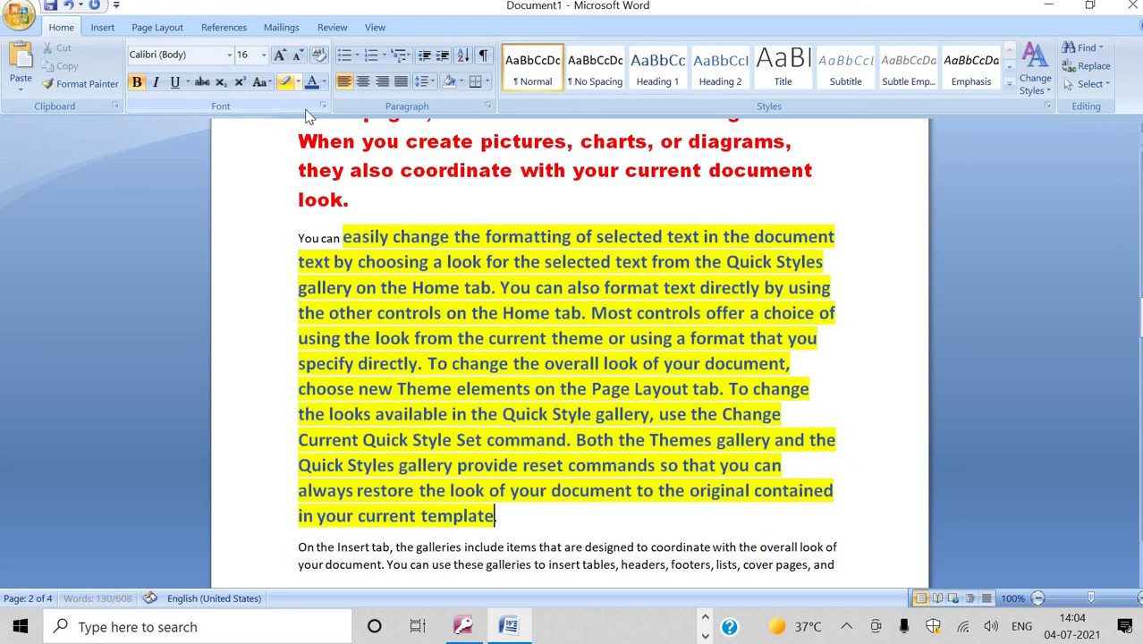
left_click(251, 292)
left_click(892, 321)
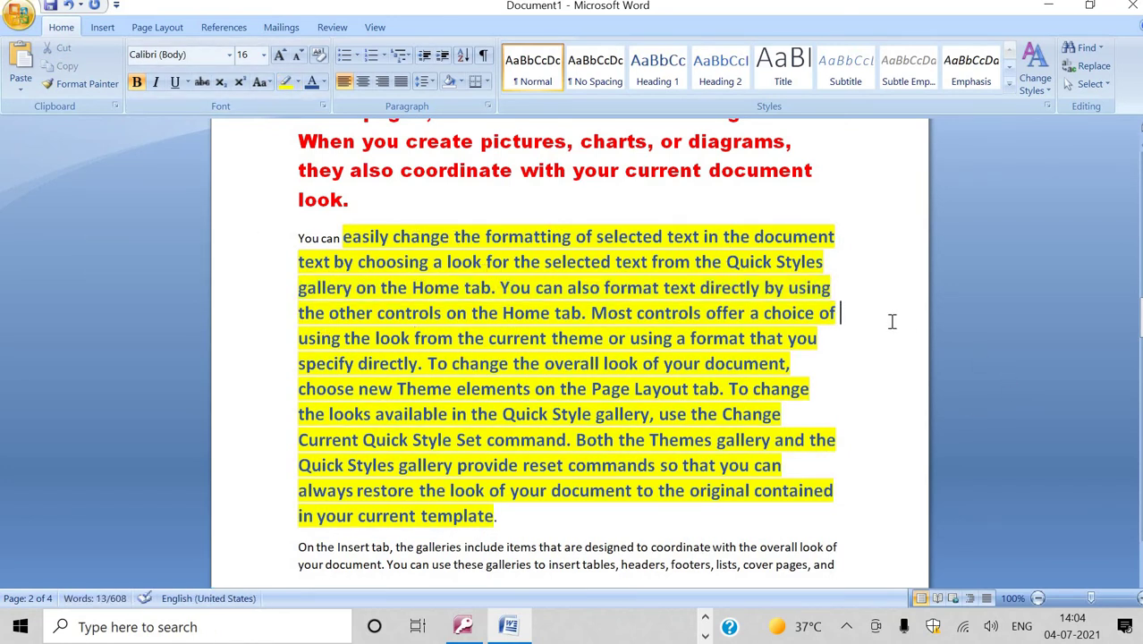
scroll(872, 289, "down", 2)
scroll(859, 281, "down", 2)
scroll(850, 277, "up", 1)
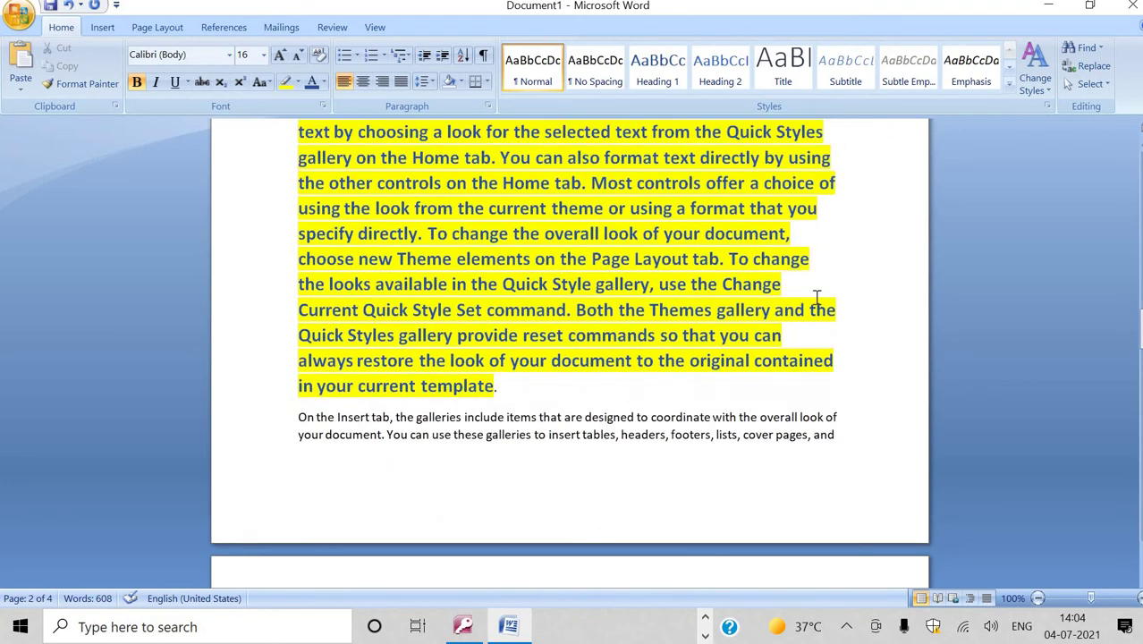
scroll(808, 314, "down", 4)
scroll(716, 309, "up", 4)
Step: Format Painter the bold 16-pt blue highlighted style onto 'On the Insert tab' through 'Quick Styles gallery'
left_click_drag(457, 309, 518, 334)
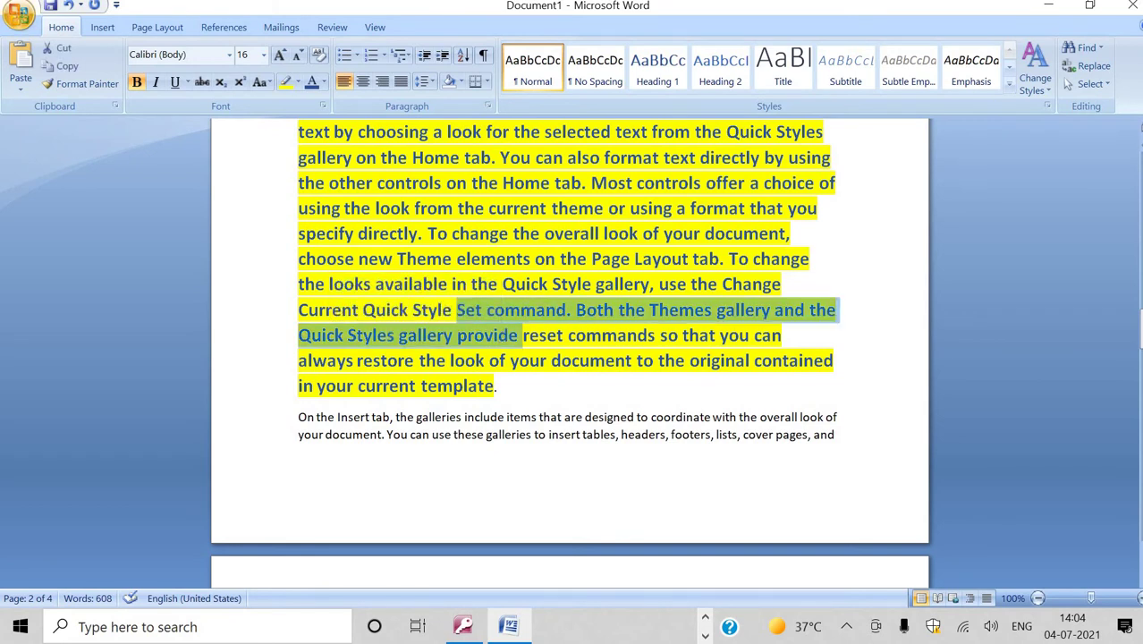
left_click(80, 89)
scroll(374, 360, "down", 3)
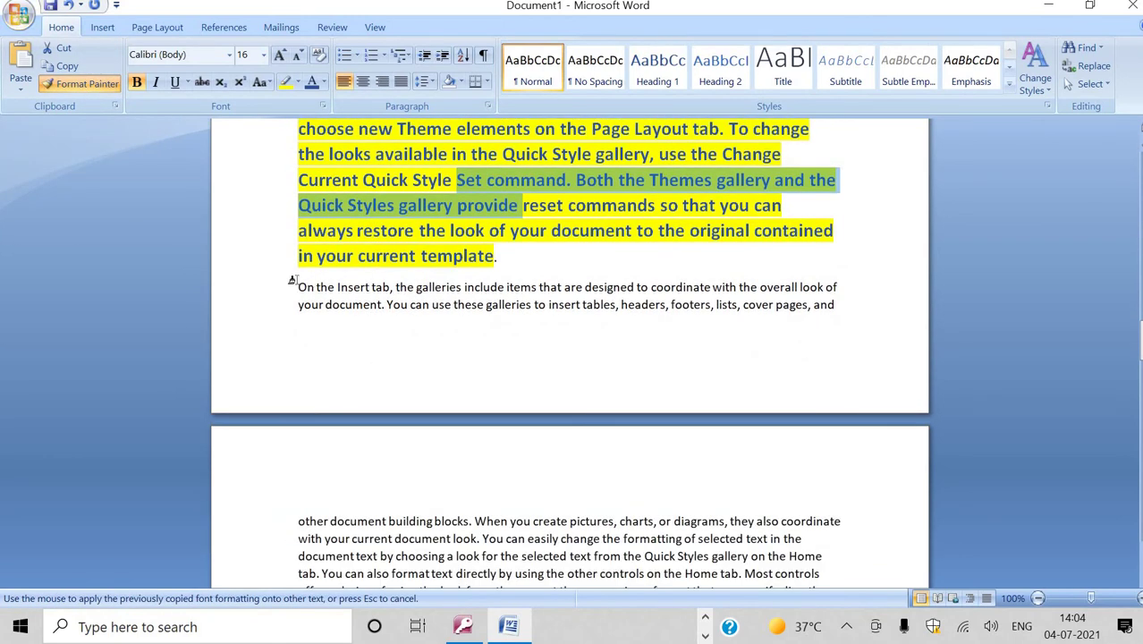
mouse_move(293, 285)
left_mouse_down()
mouse_move(704, 475)
mouse_move(747, 549)
left_mouse_up()
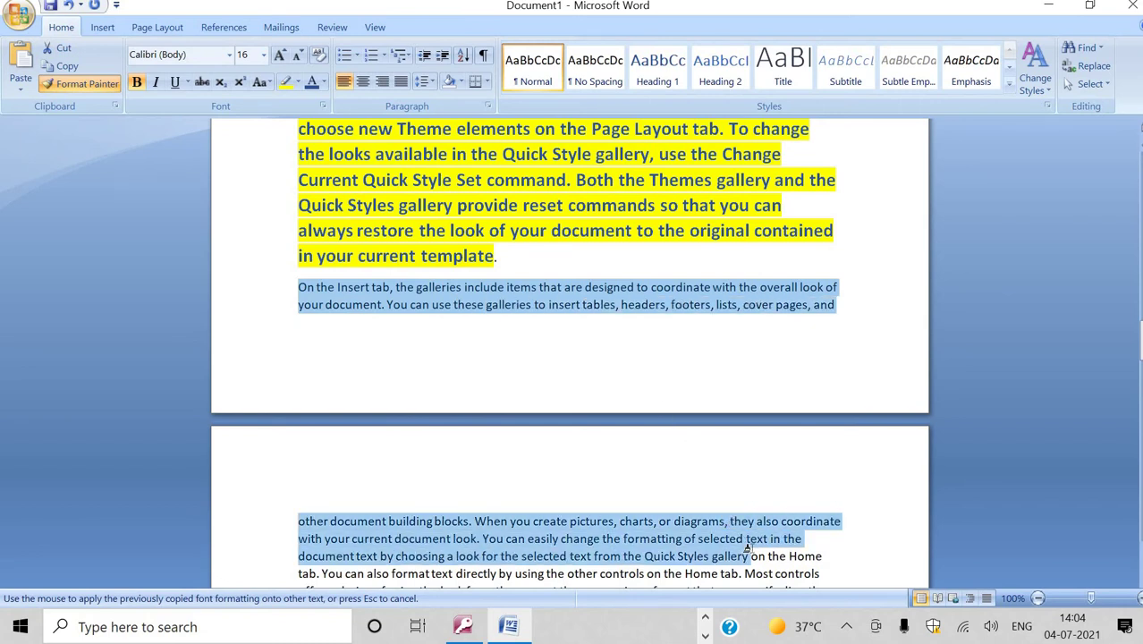
left_click_drag(747, 548, 747, 548)
scroll(685, 433, "down", 3)
scroll(685, 433, "down", 2)
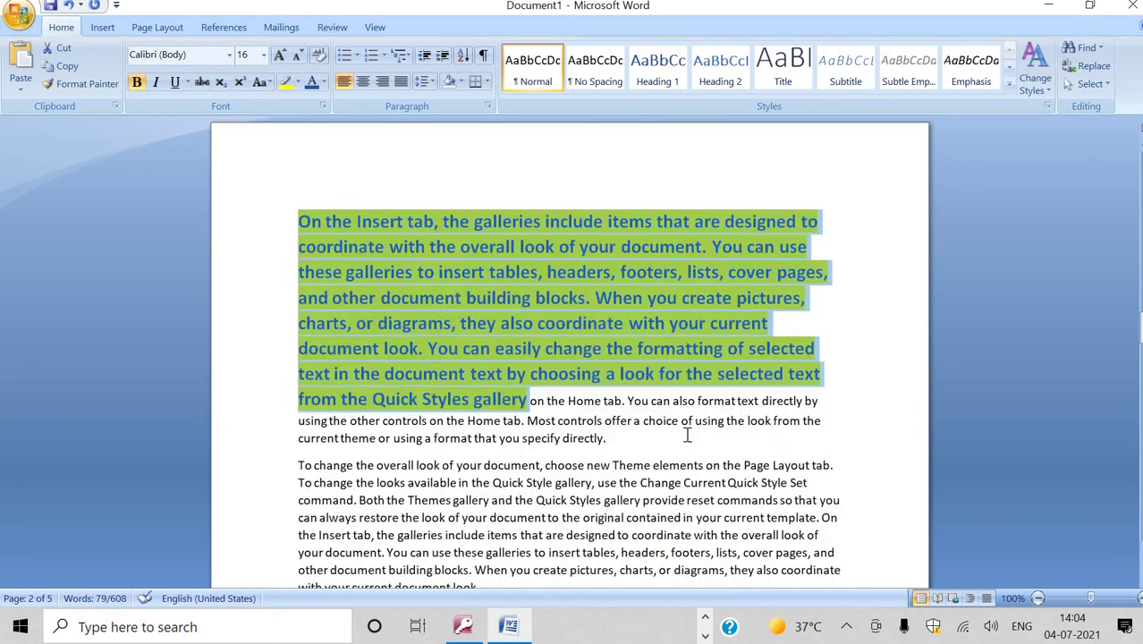
scroll(590, 488, "up", 3)
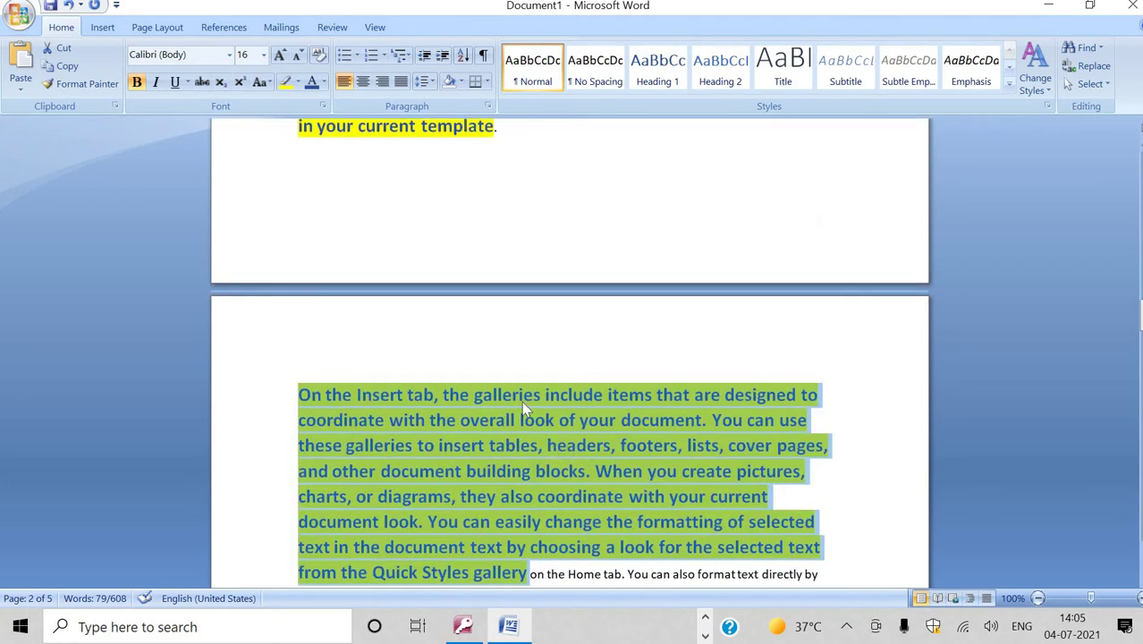
left_click(437, 221)
Step: Scroll back up to review the Format Painter paragraphs
scroll(338, 235, "up", 3)
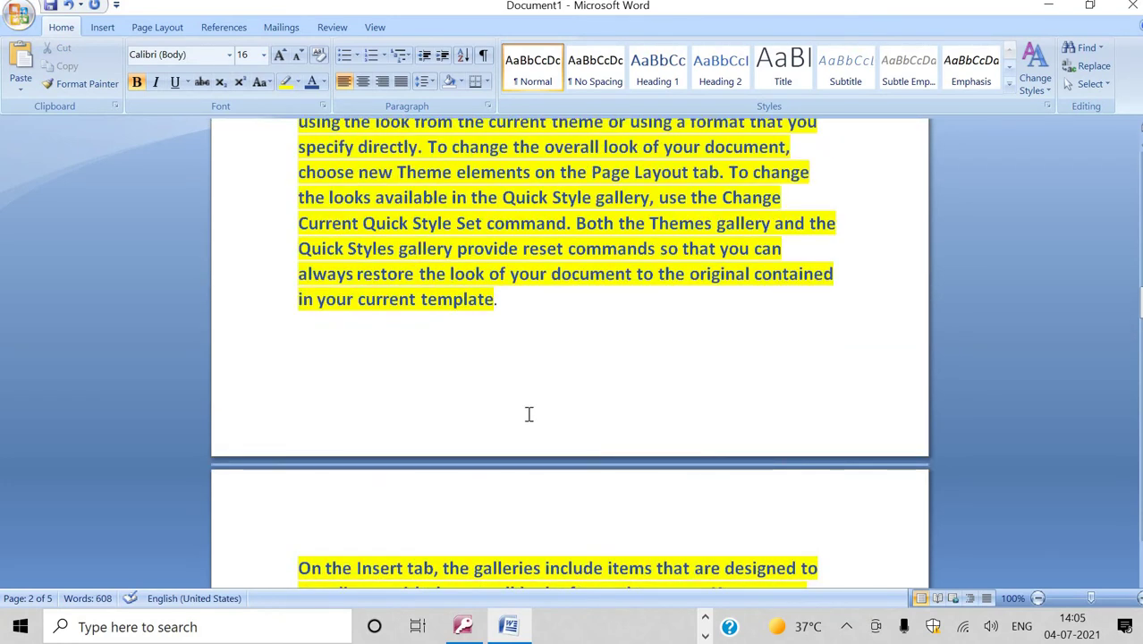
scroll(528, 414, "down", 2)
scroll(307, 324, "down", 1)
scroll(308, 324, "down", 1)
scroll(380, 355, "down", 1)
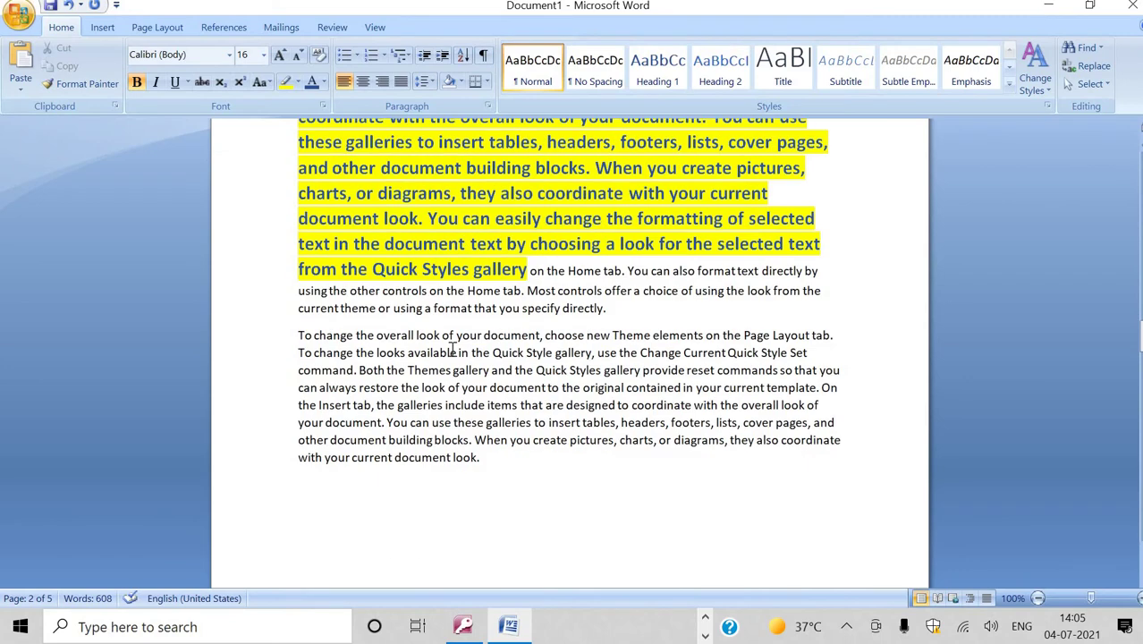
scroll(453, 349, "down", 2)
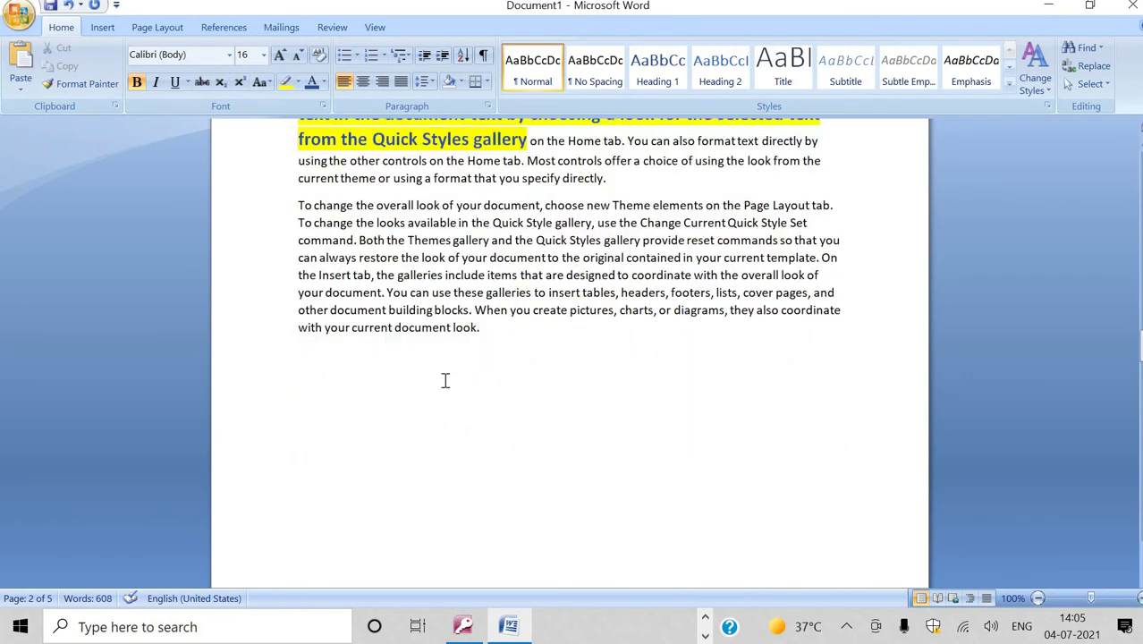
scroll(444, 380, "up", 5)
scroll(444, 376, "up", 5)
scroll(445, 372, "up", 5)
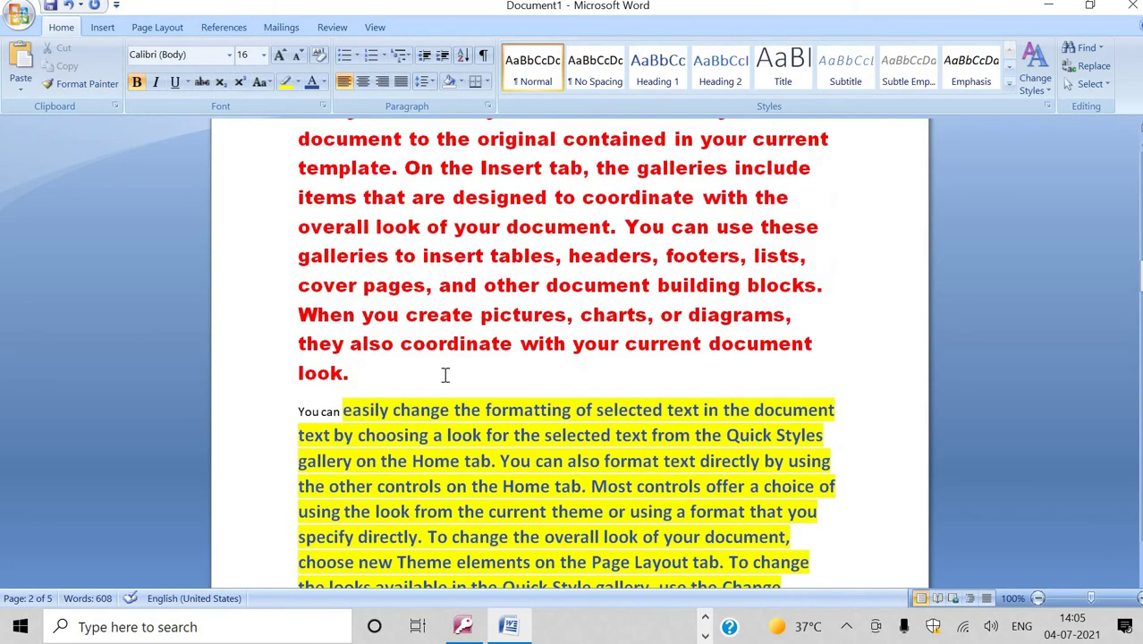
scroll(445, 367, "up", 5)
scroll(444, 366, "up", 5)
scroll(444, 366, "up", 4)
scroll(447, 277, "up", 3)
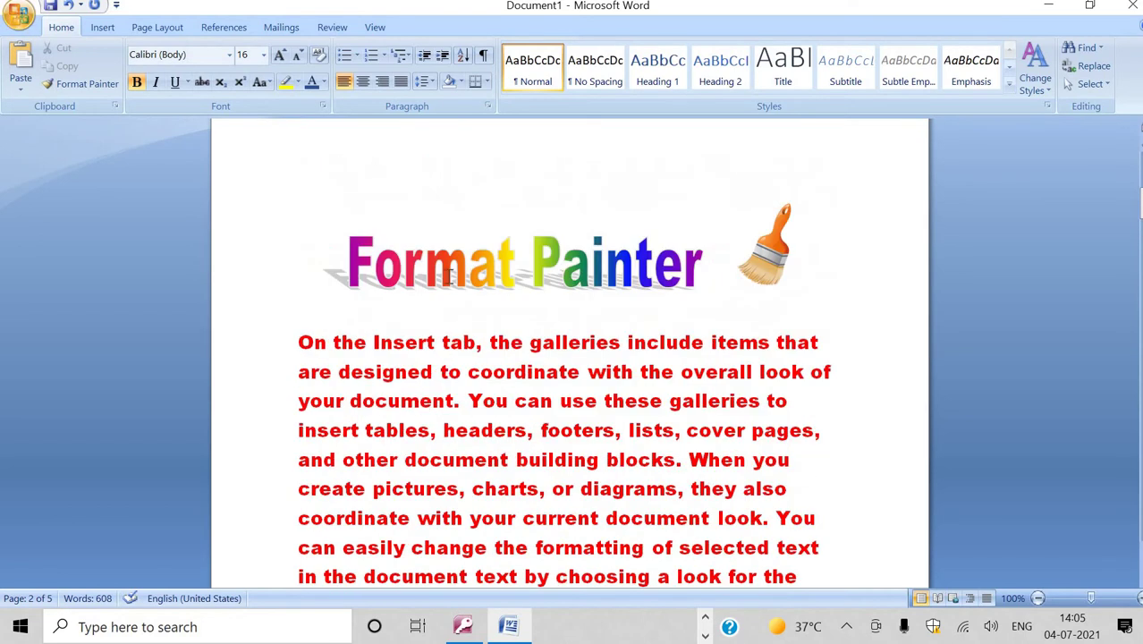
scroll(448, 277, "up", 1)
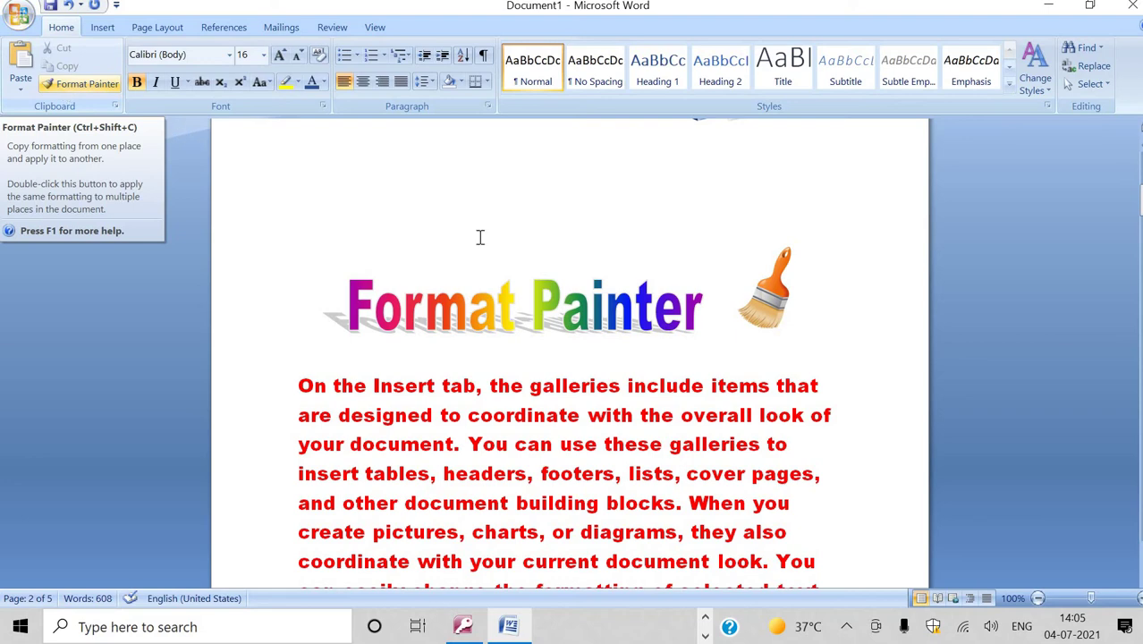
Step: Scroll down to the SuperScript & SubScript page with the x² and CO₂ examples
scroll(584, 431, "down", 5)
scroll(584, 431, "down", 5)
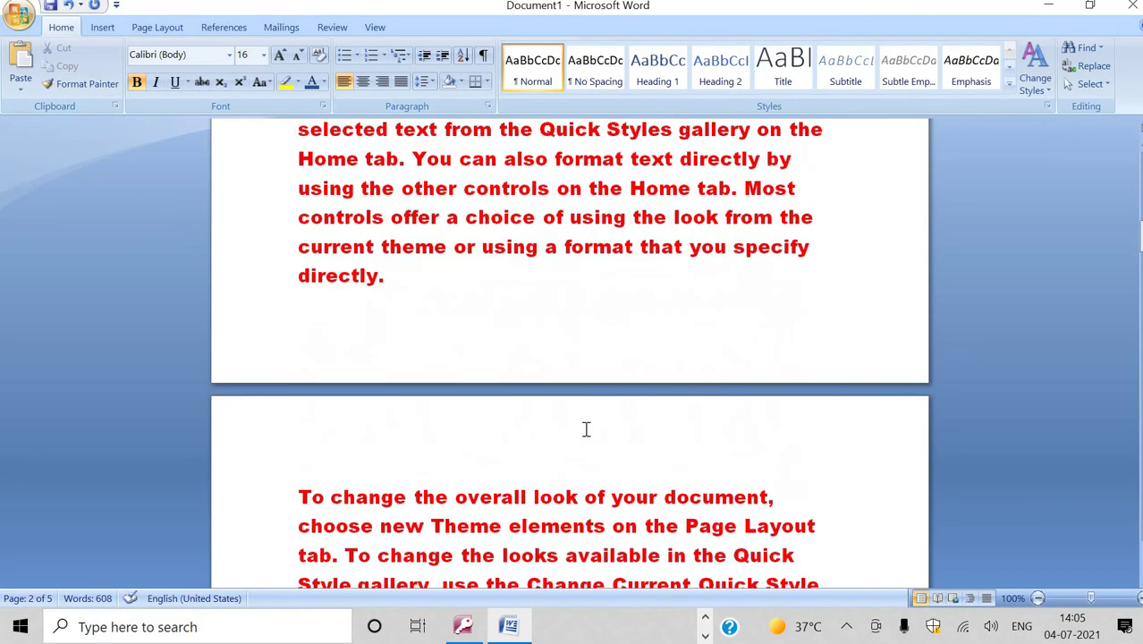
scroll(583, 431, "down", 5)
scroll(584, 431, "down", 5)
scroll(584, 431, "down", 5)
scroll(584, 431, "down", 1)
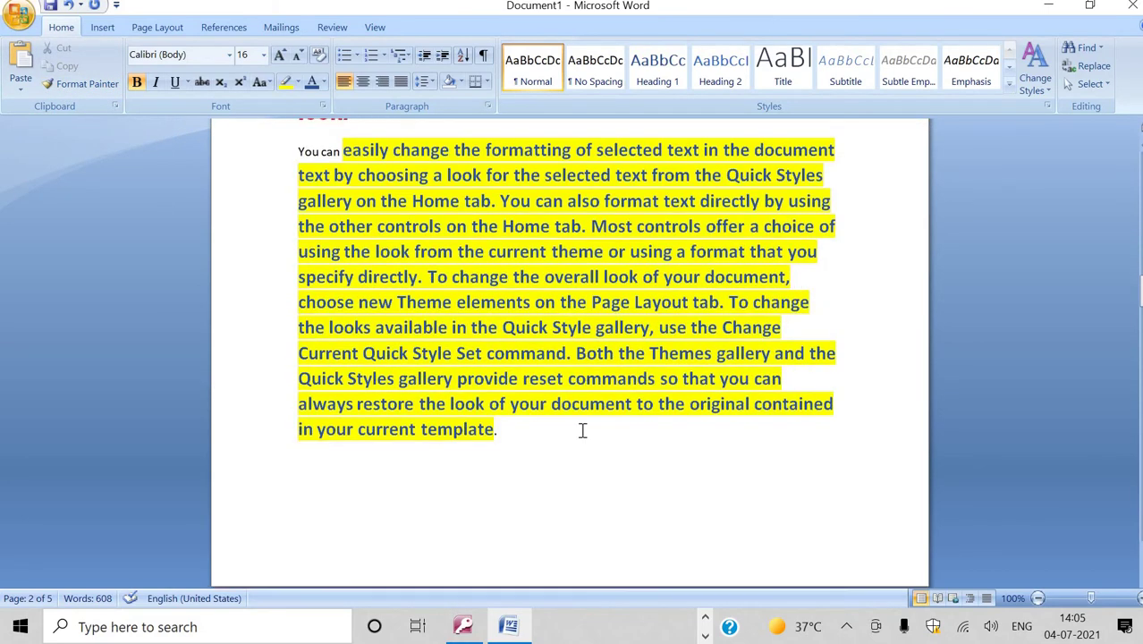
scroll(584, 431, "down", 4)
scroll(583, 431, "down", 5)
scroll(584, 431, "down", 5)
scroll(584, 431, "down", 5)
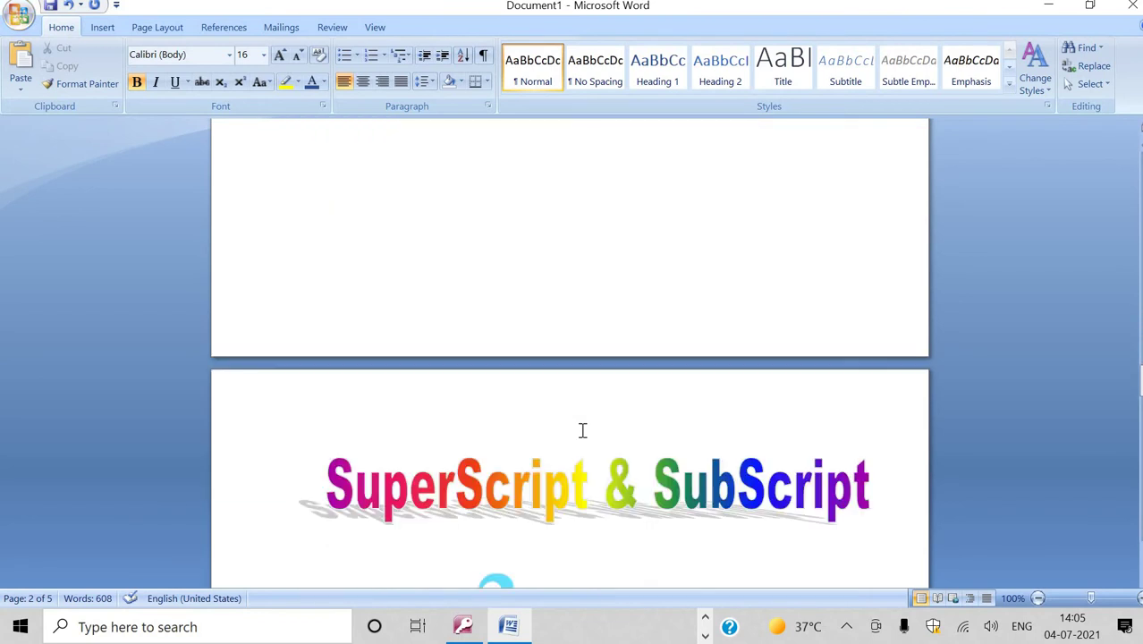
scroll(534, 399, "down", 5)
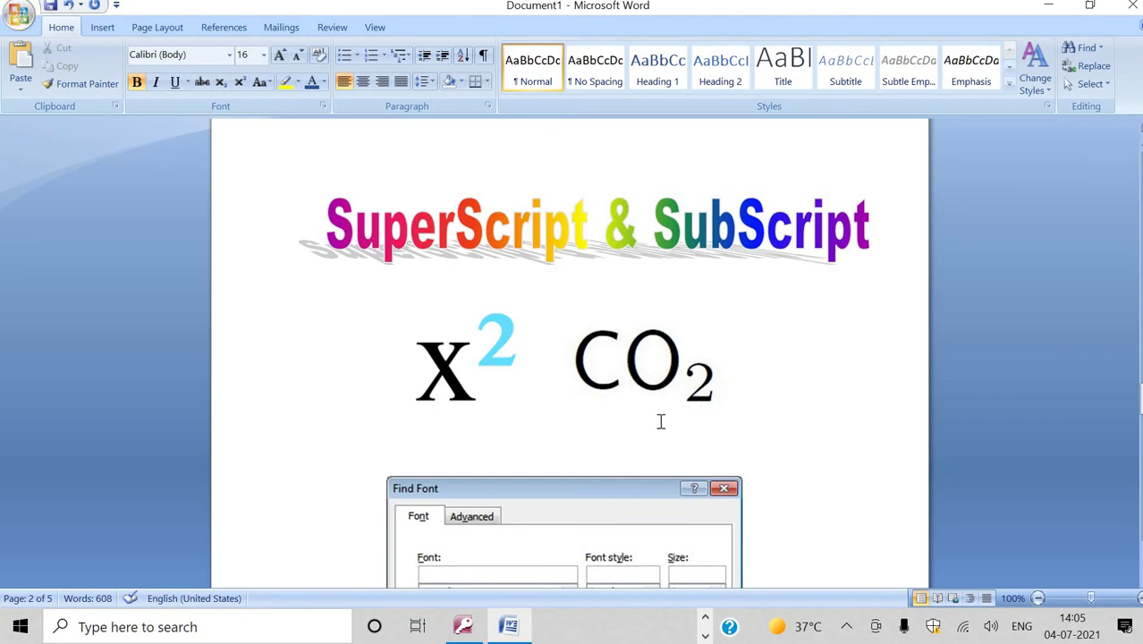
Step: Type 42 on a new line below the CO₂ example and grow it to size 24
left_click(724, 392)
left_click(759, 409)
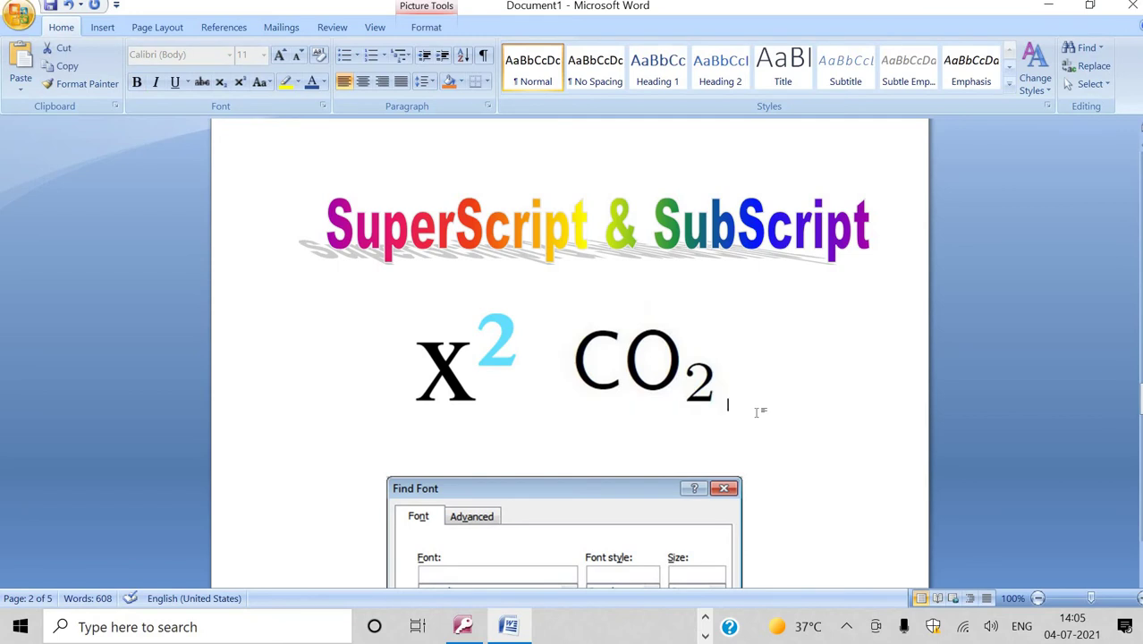
key("Return")
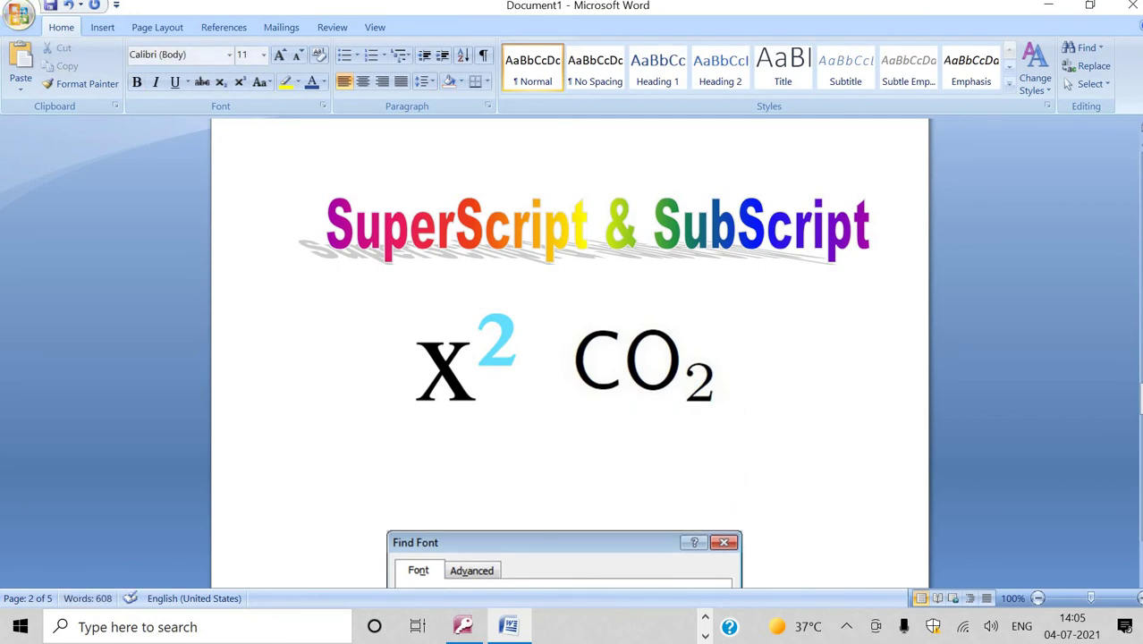
type("42")
left_click(255, 453)
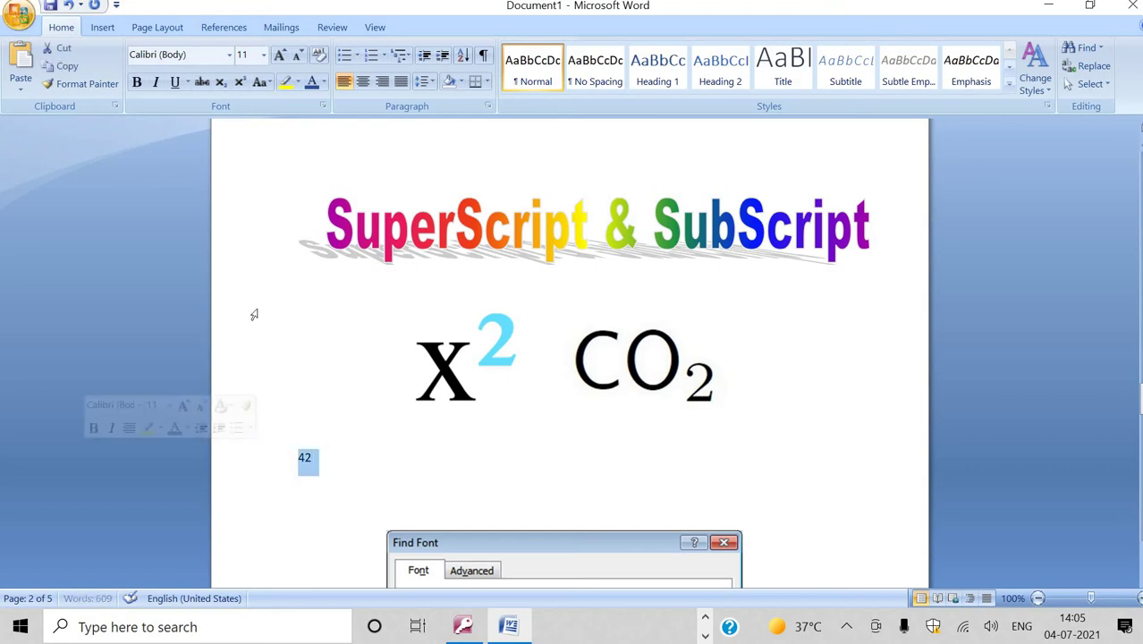
left_click(280, 56)
left_click(280, 56)
left_click(279, 56)
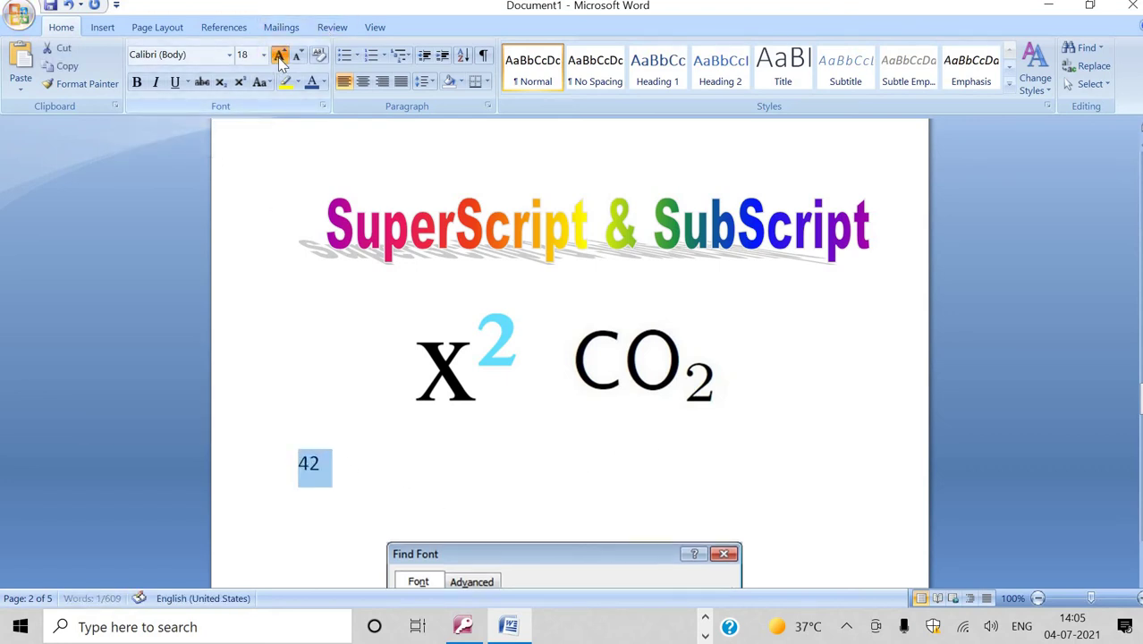
left_click(280, 55)
left_click(280, 56)
left_click(280, 56)
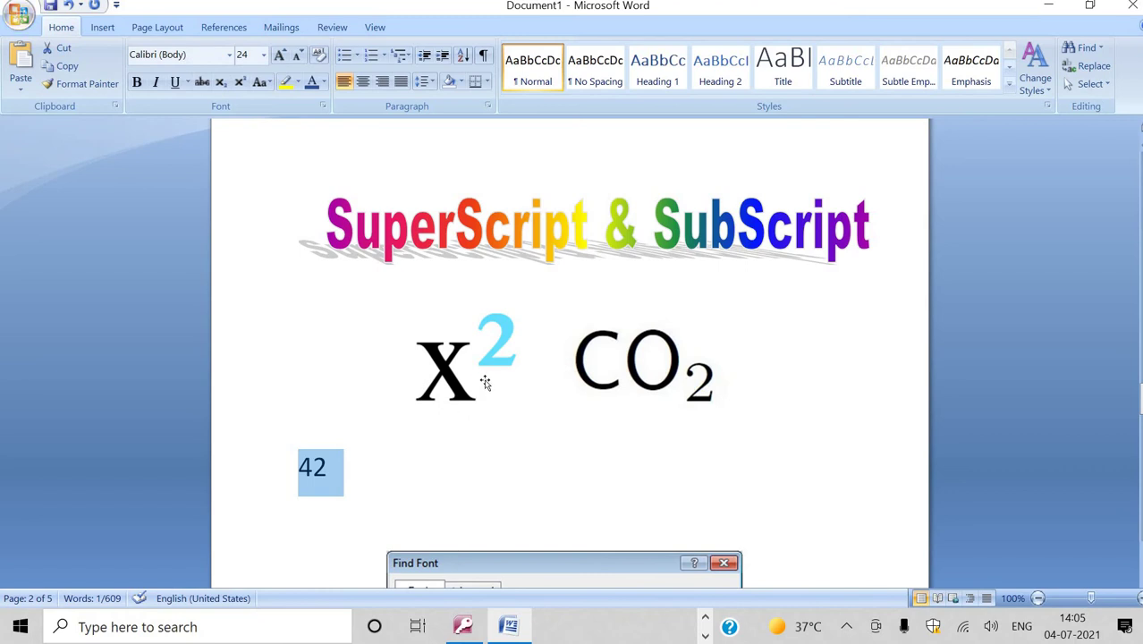
left_click(483, 469)
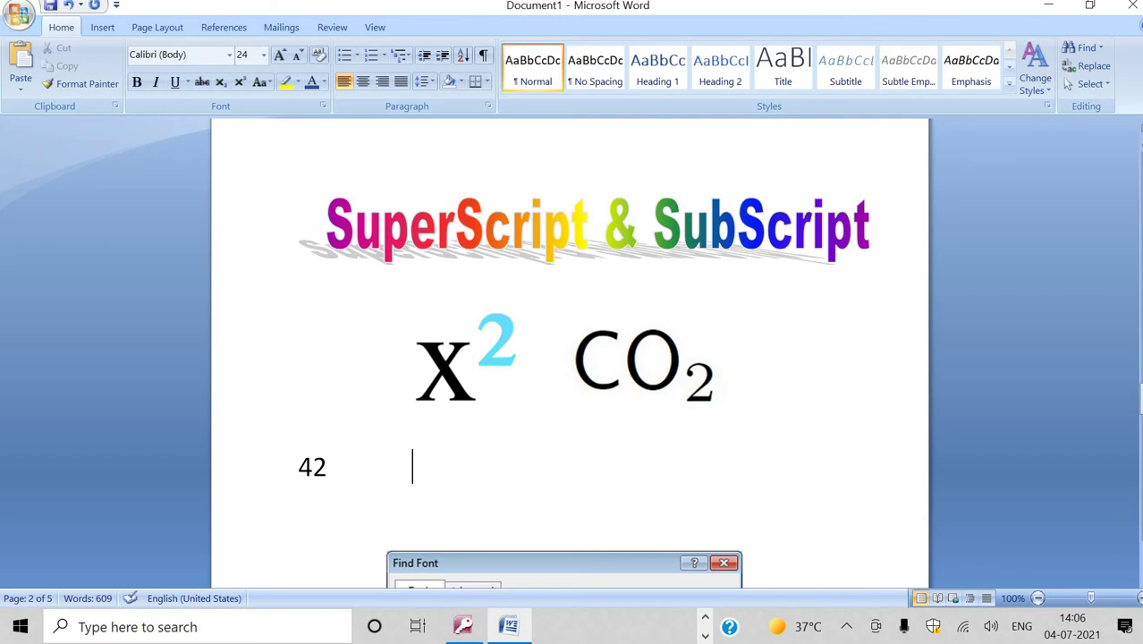
Step: Type H2SA4 after the 42, fixing the lowercase h and a to uppercase
type("h2")
type("Sa")
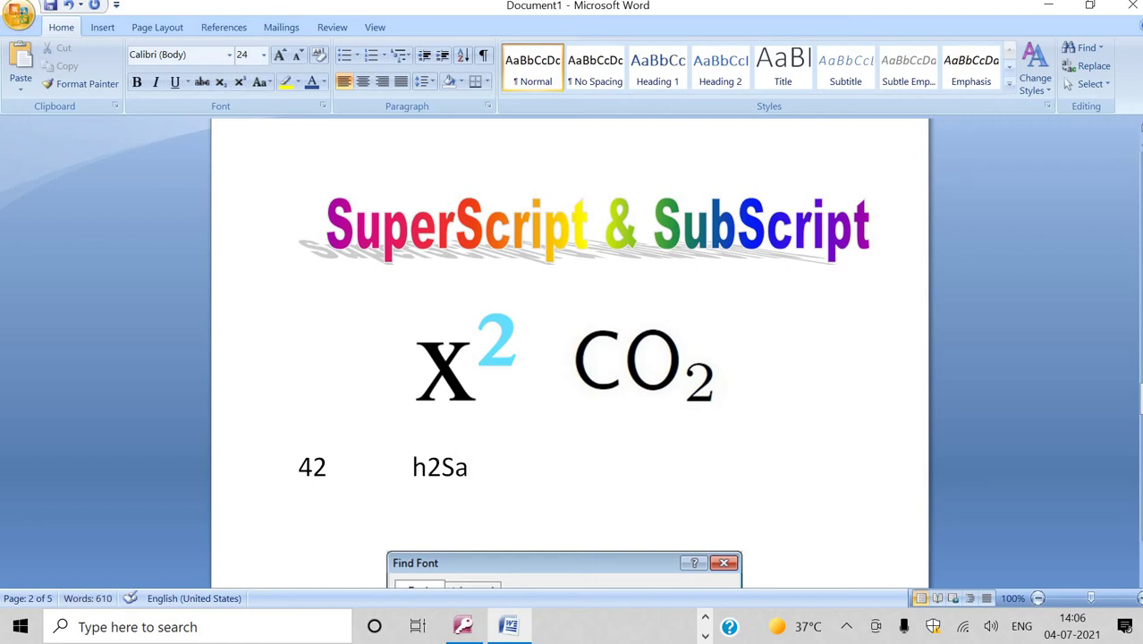
type("4")
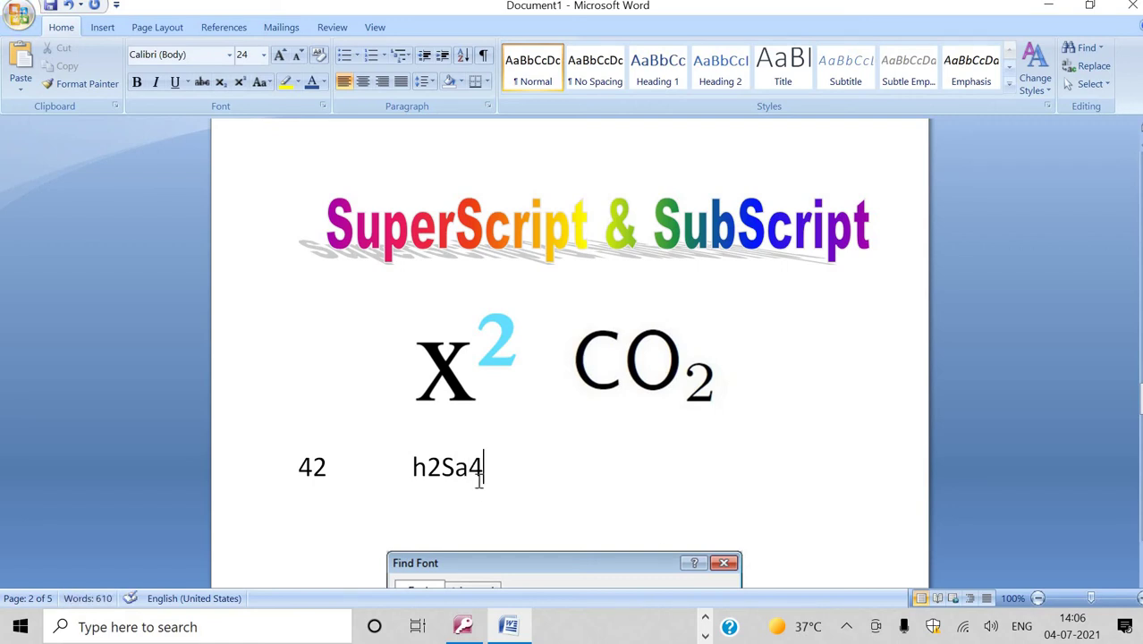
left_click(469, 463)
key("BackSpace")
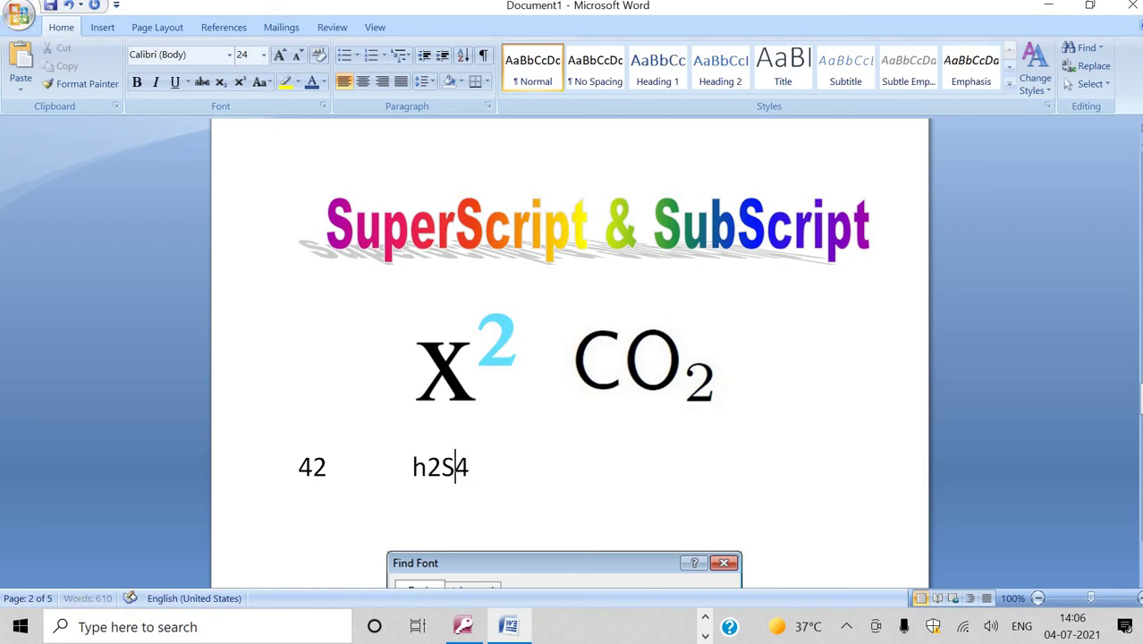
type("A")
left_click(427, 467)
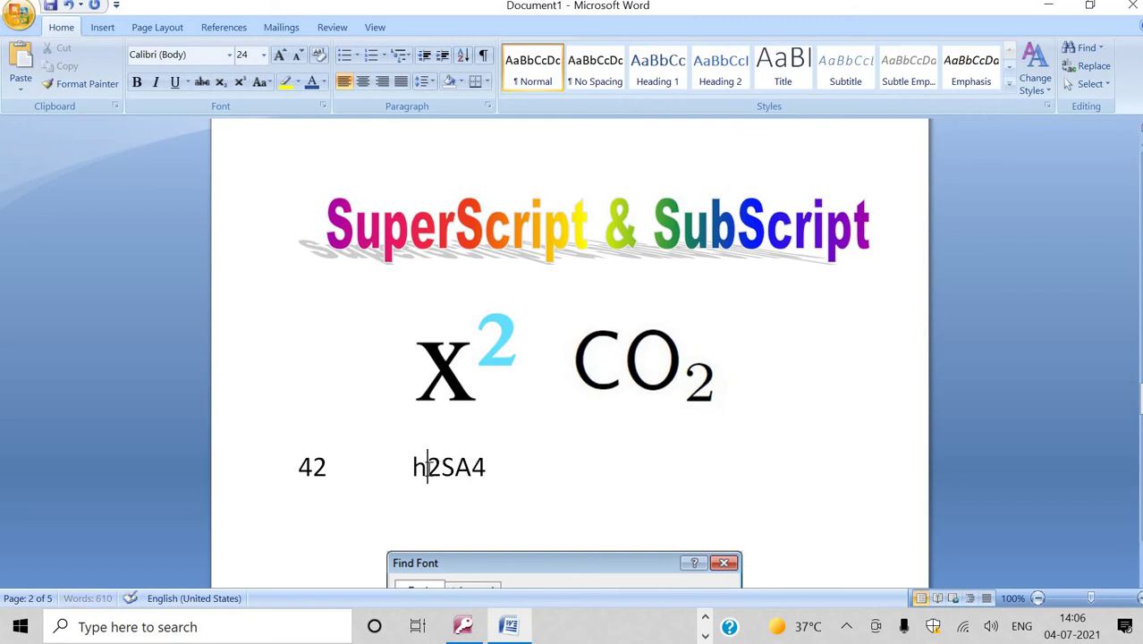
key("BackSpace")
type("H")
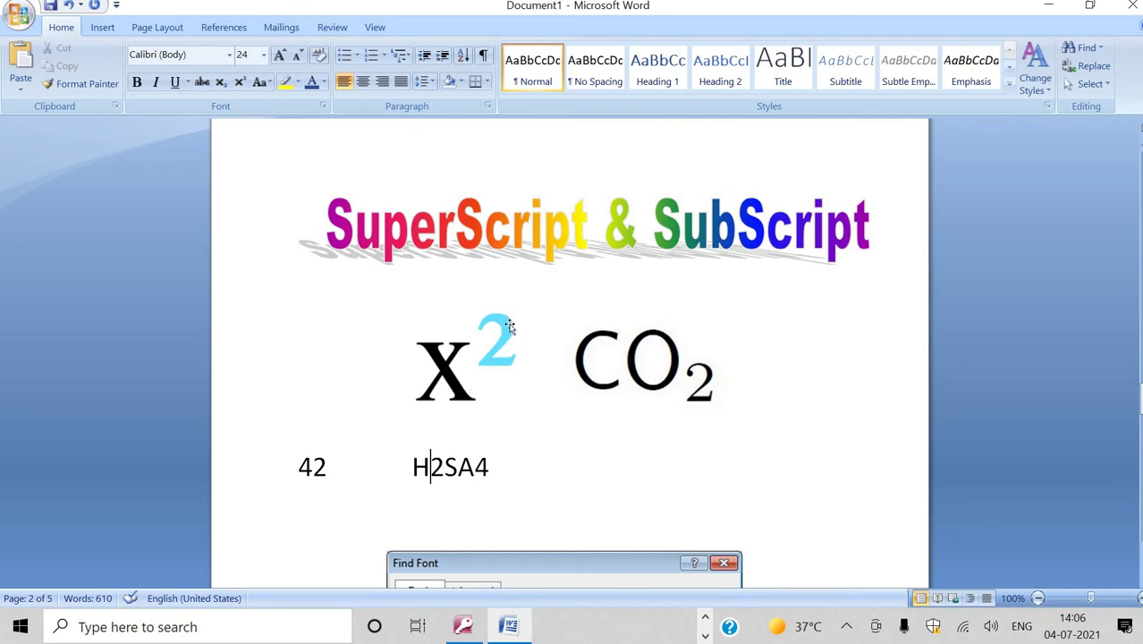
Step: Start an empty line after the 10⁵ and CO₂ example
left_click(465, 527)
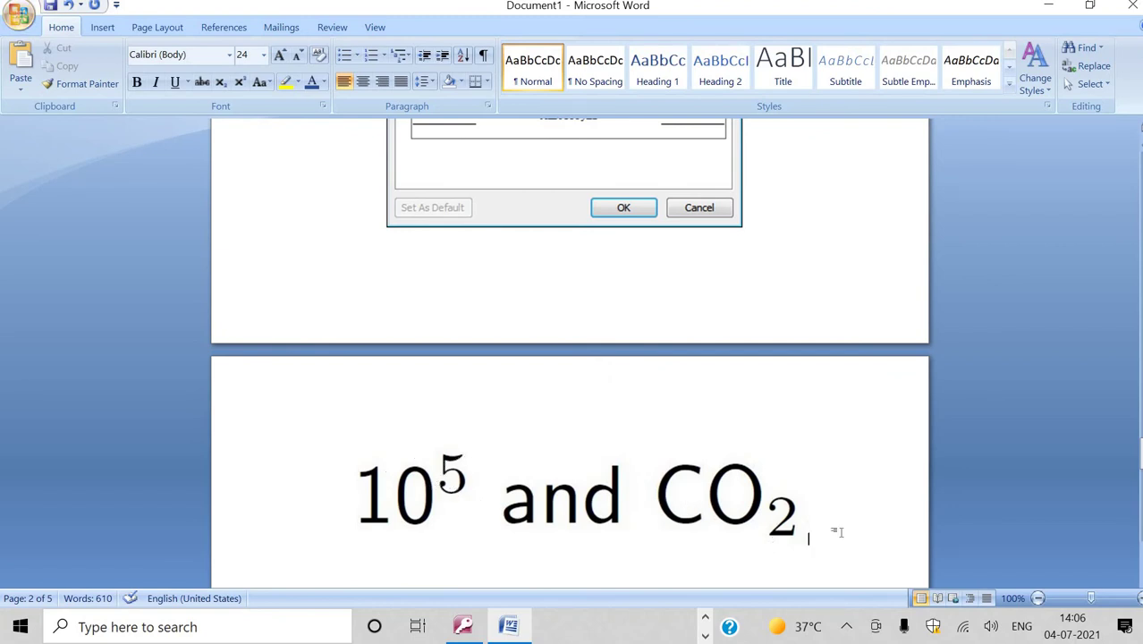
key("Return")
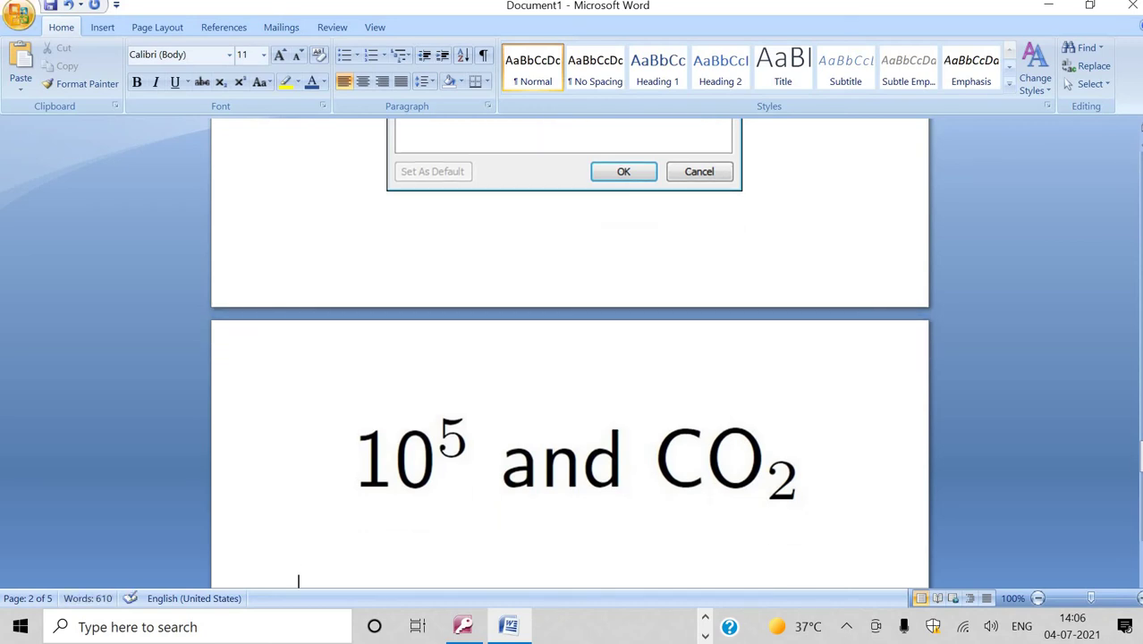
Step: Type 1st with an auto-superscripted st, dismiss the ad popup, and enlarge it to size 22
type("1")
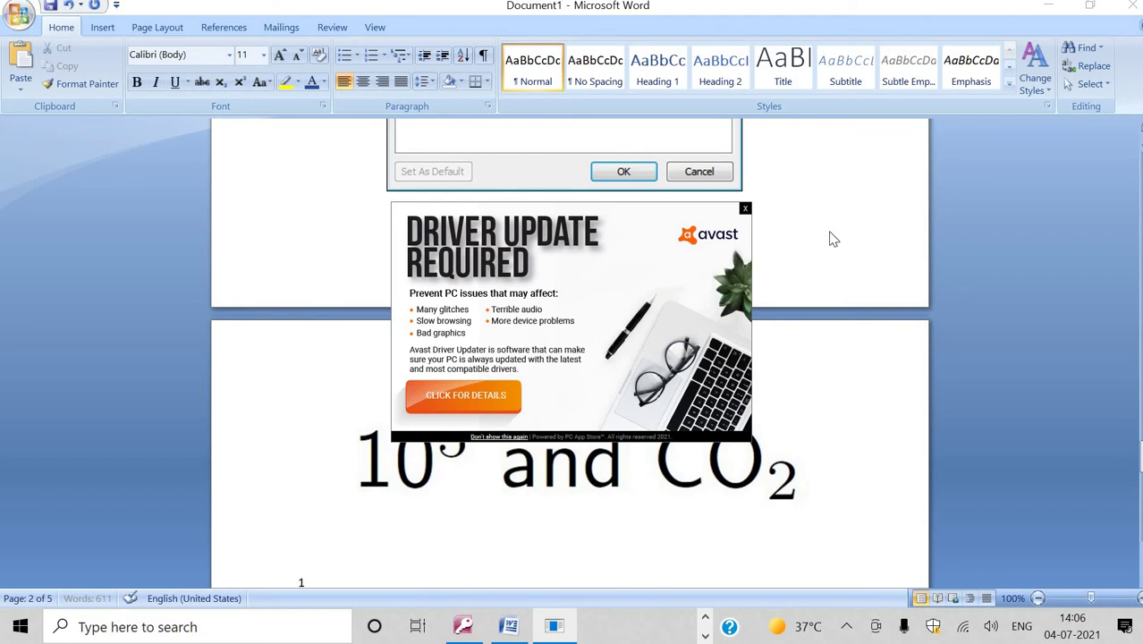
left_click(745, 208)
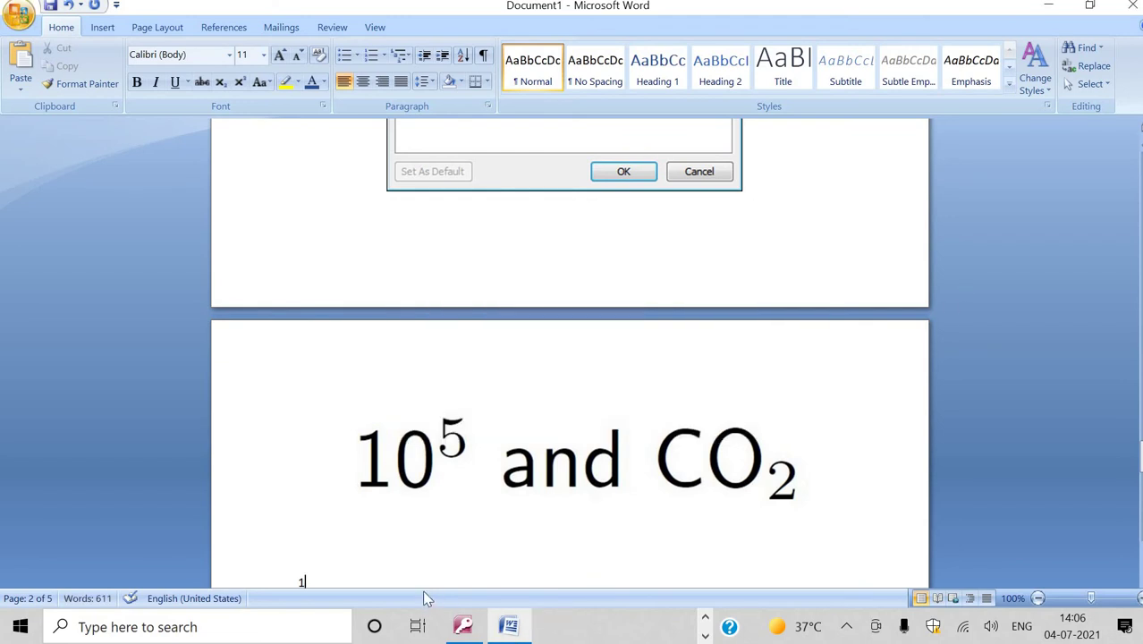
scroll(396, 562, "down", 1)
type("st")
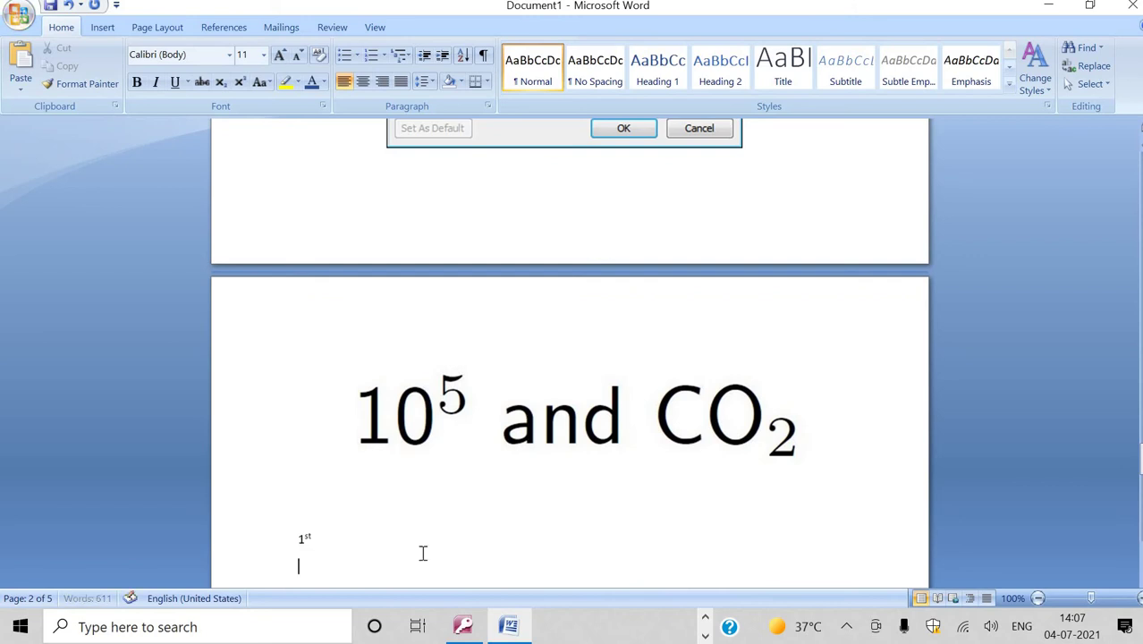
double_click(304, 541)
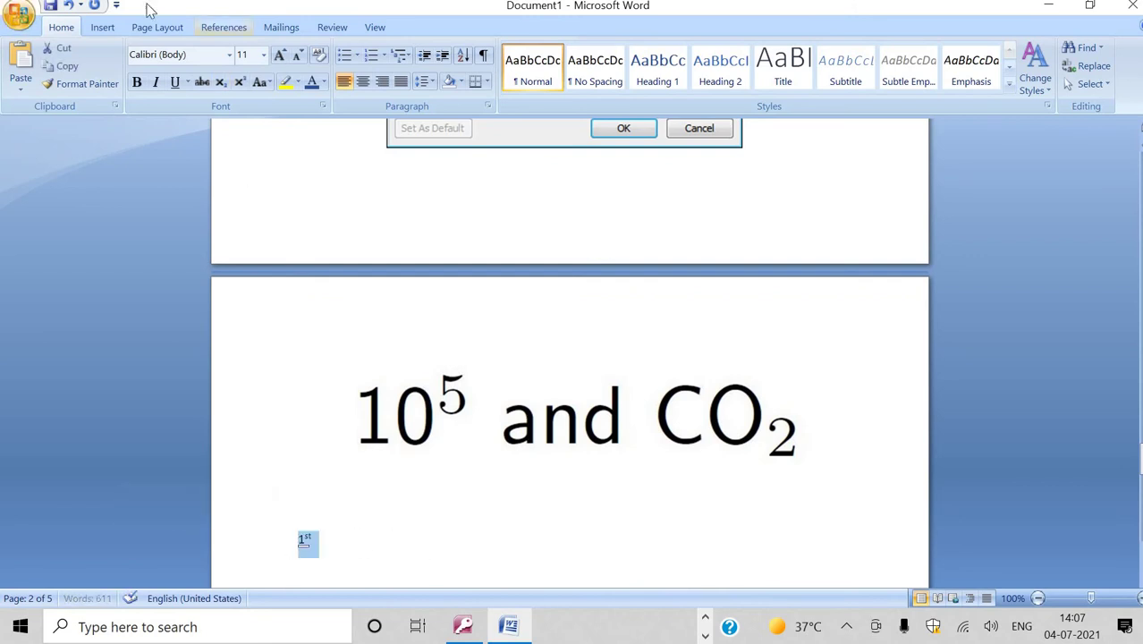
left_click(280, 55)
left_click(280, 56)
left_click(280, 55)
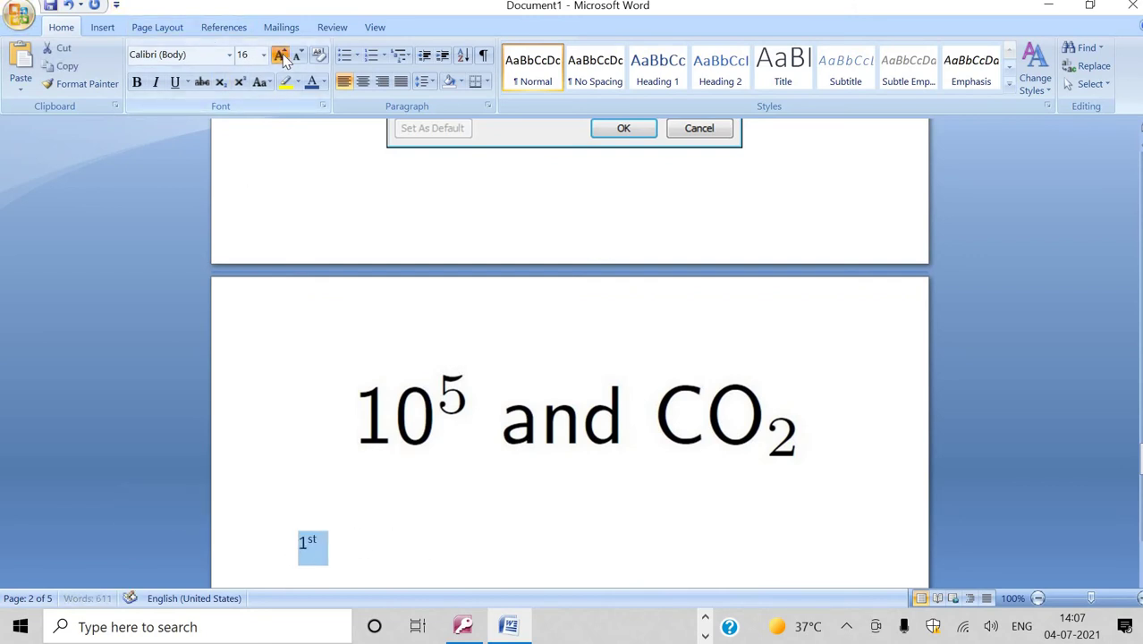
left_click(280, 55)
left_click(280, 55)
left_click(280, 55)
left_click(380, 541)
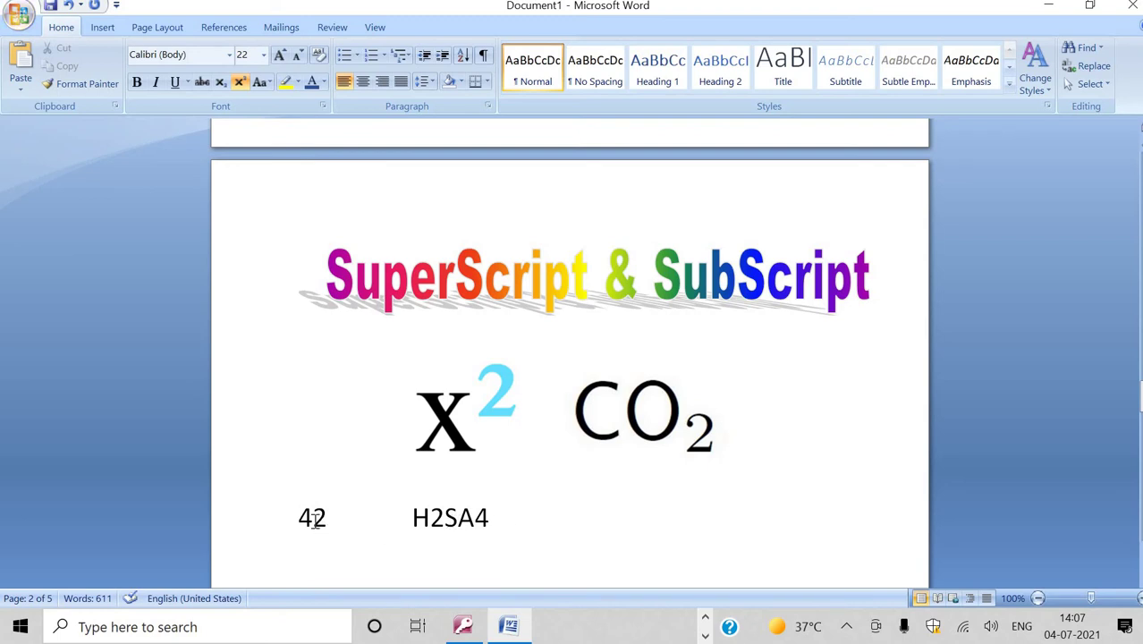
Step: Superscript the 2 in 42 through the Font dialog so it reads 4², then select 4²
left_click_drag(312, 519, 329, 519)
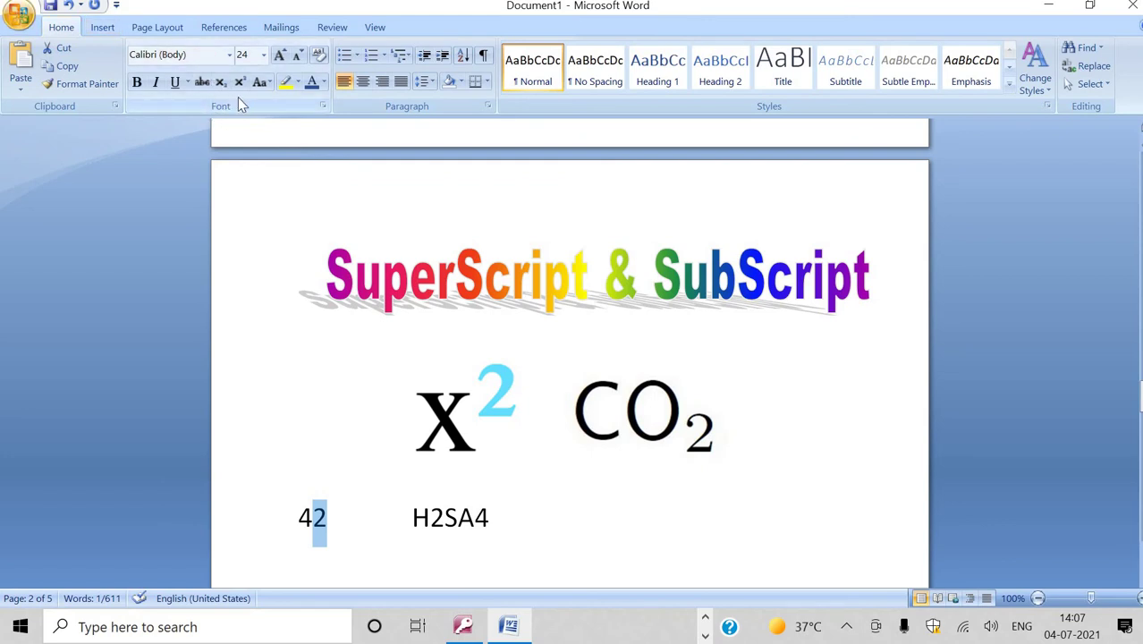
left_click(324, 109)
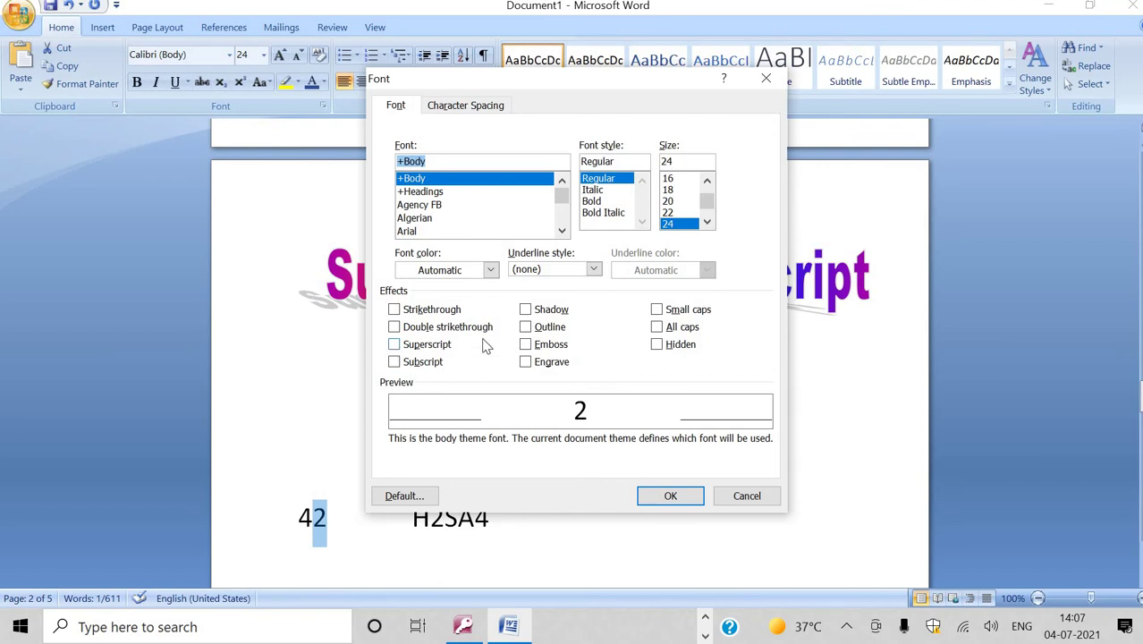
left_click(394, 345)
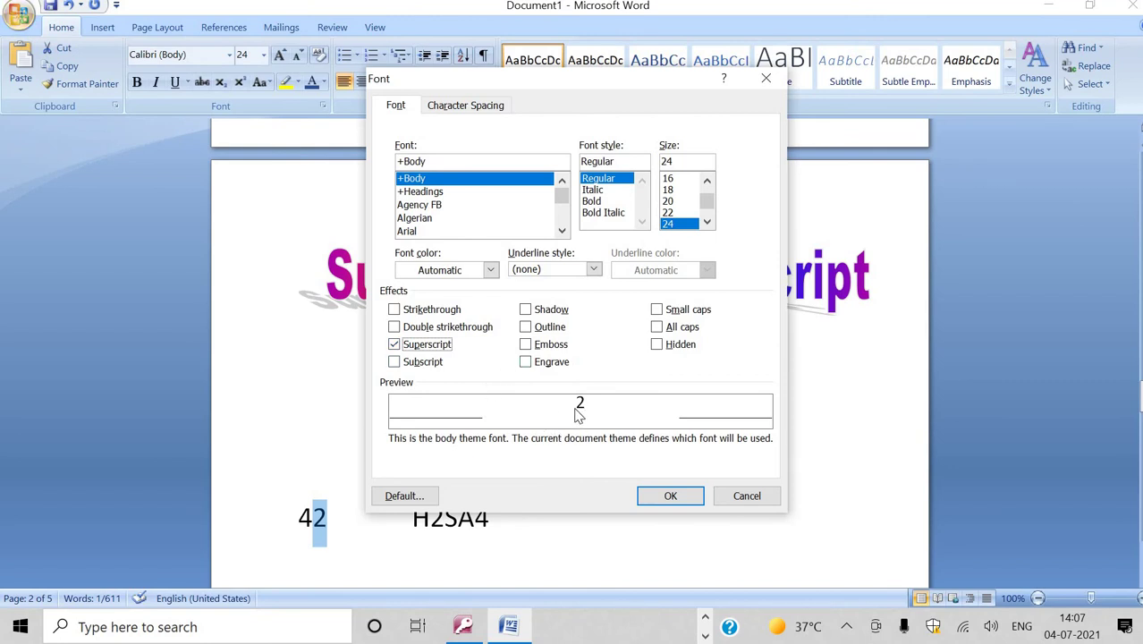
left_click(394, 362)
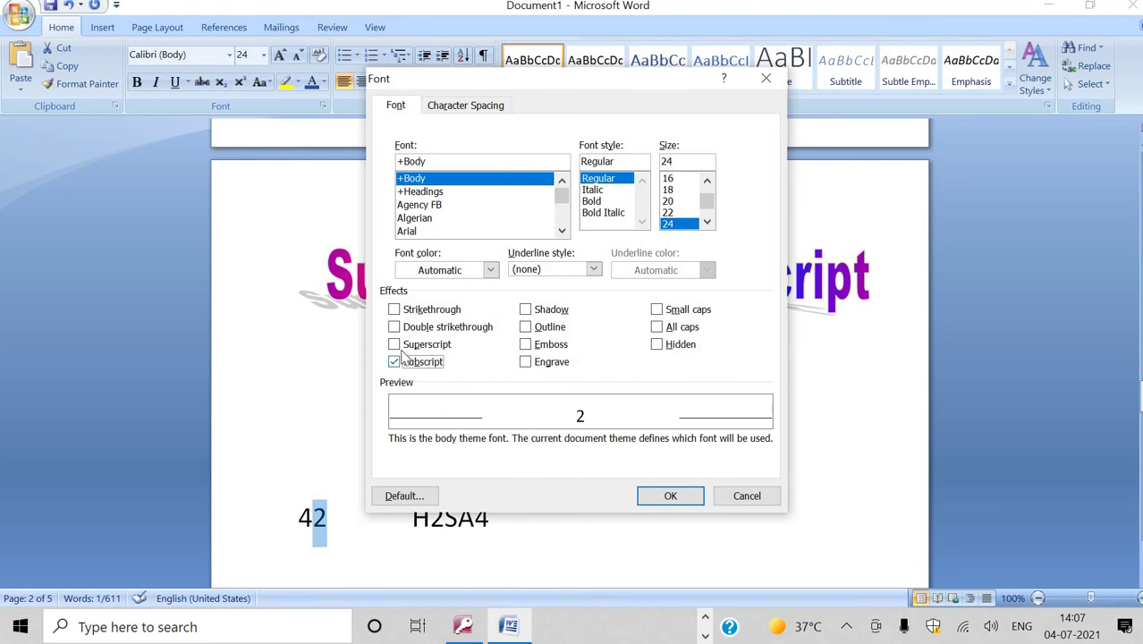
left_click(395, 345)
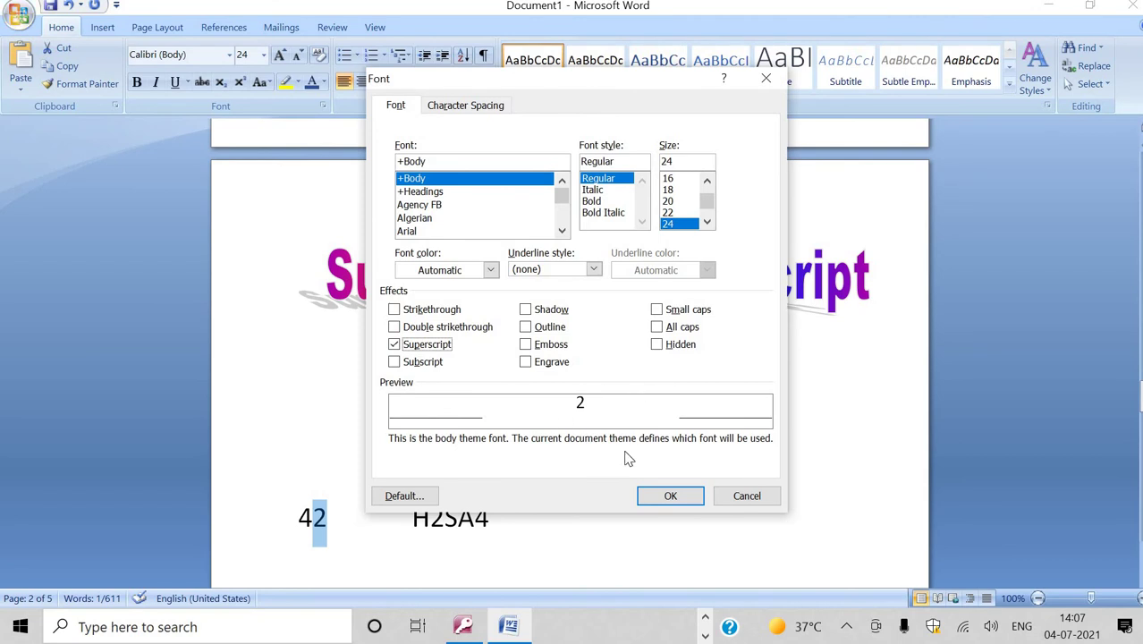
left_click(670, 495)
left_click(329, 519)
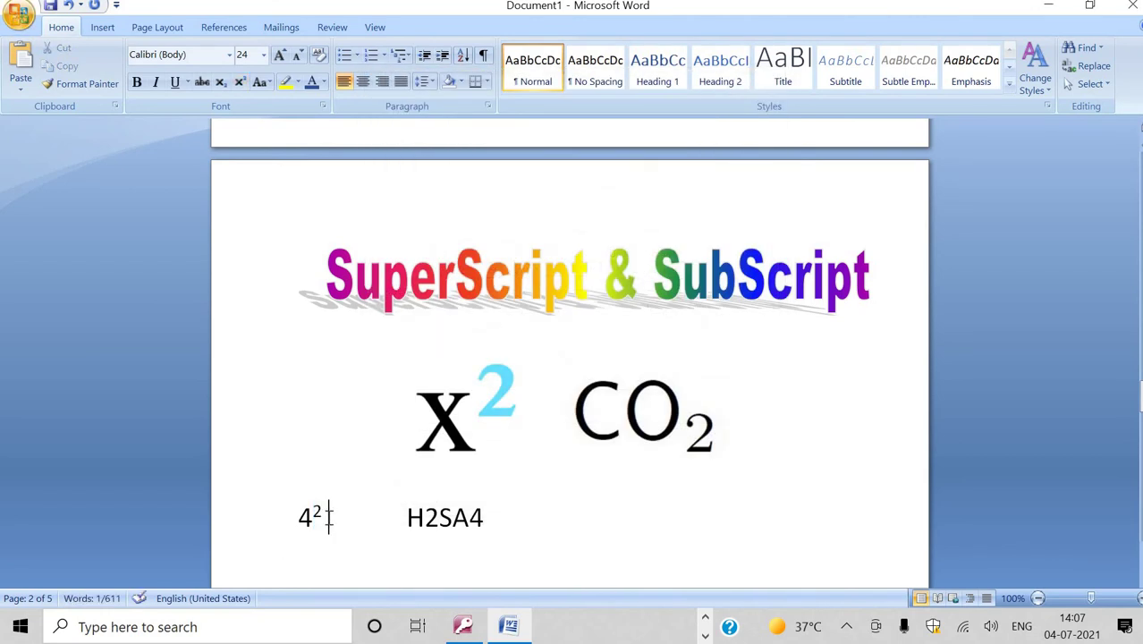
left_click_drag(329, 519, 258, 500)
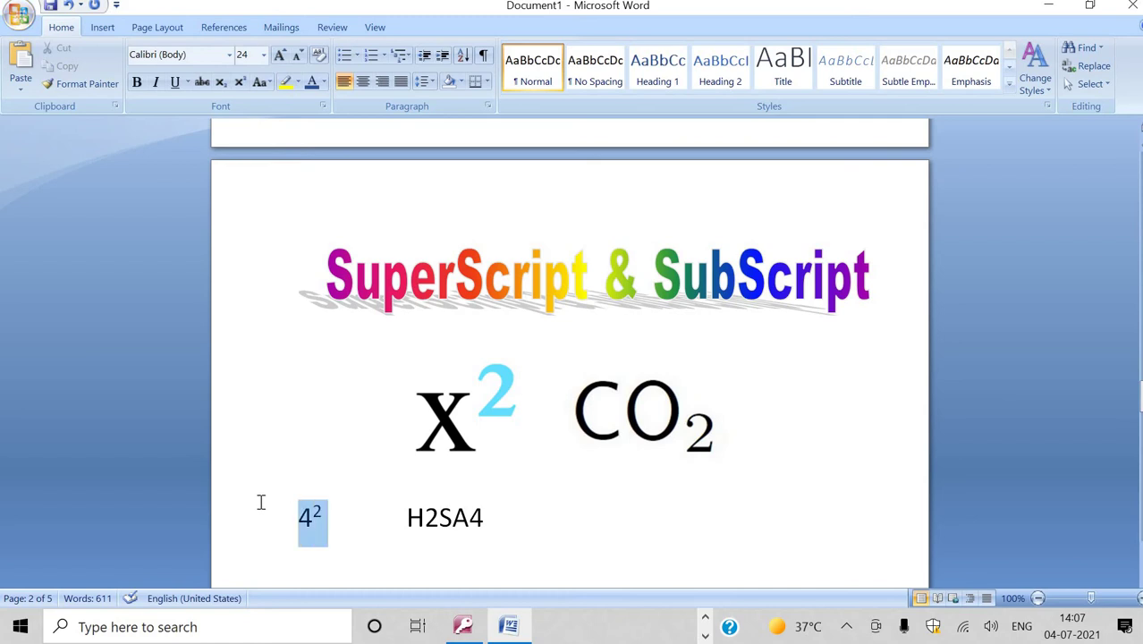
Step: Make 4² bold and grow its font size twice
left_click(137, 81)
left_click(280, 54)
left_click(280, 55)
left_click(280, 55)
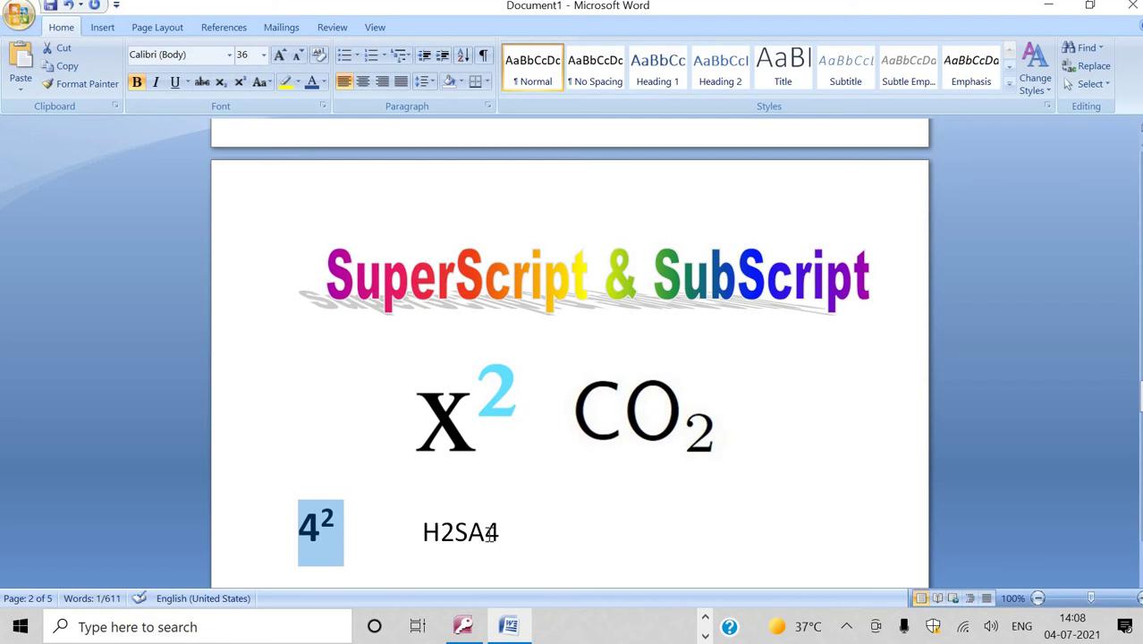
Step: Replace the A in H2SA4 with O so the formula reads H2SO4
left_click(488, 533)
key("BackSpace")
type("O")
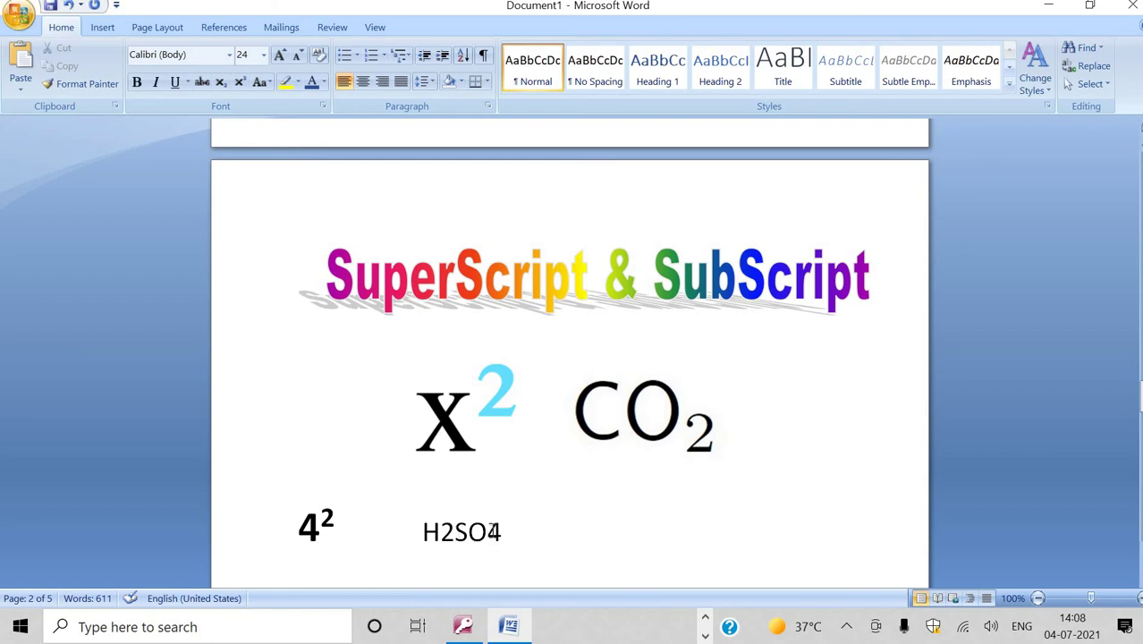
left_click_drag(488, 531, 502, 531)
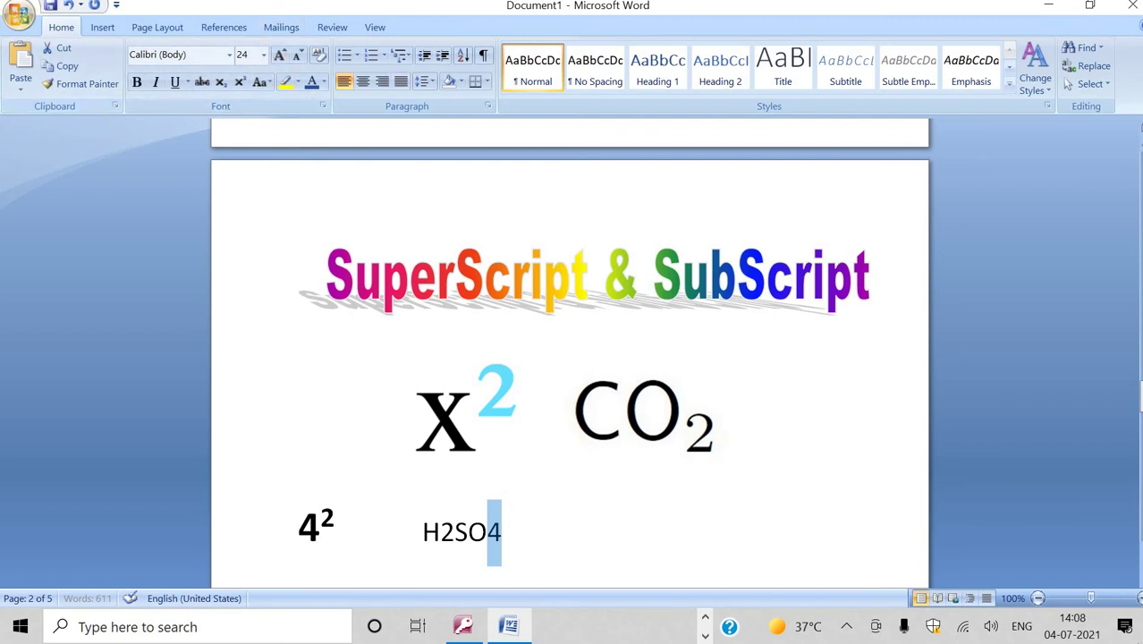
Step: Subscript the final 4 and the 2 in H2SO4 via the Font dialog
left_click(324, 109)
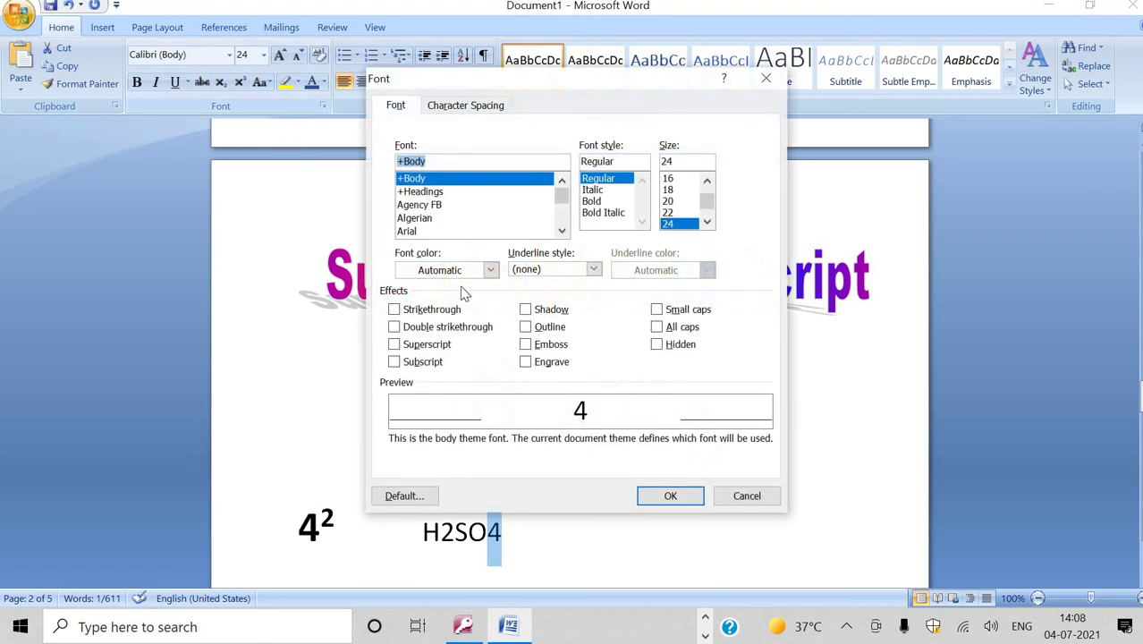
left_click(394, 362)
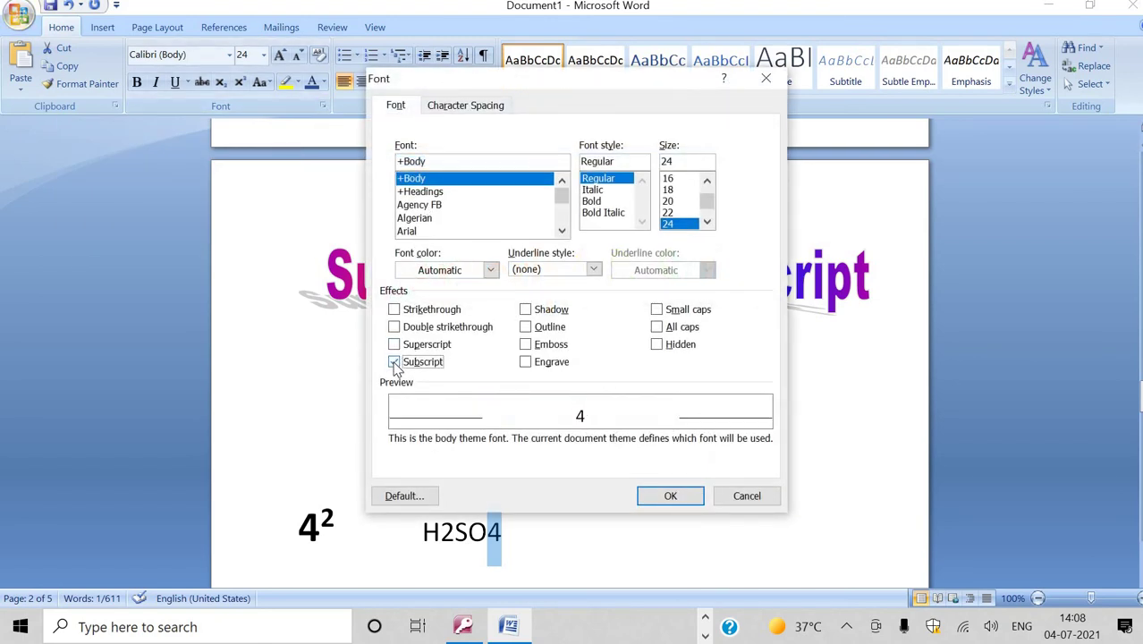
left_click(671, 497)
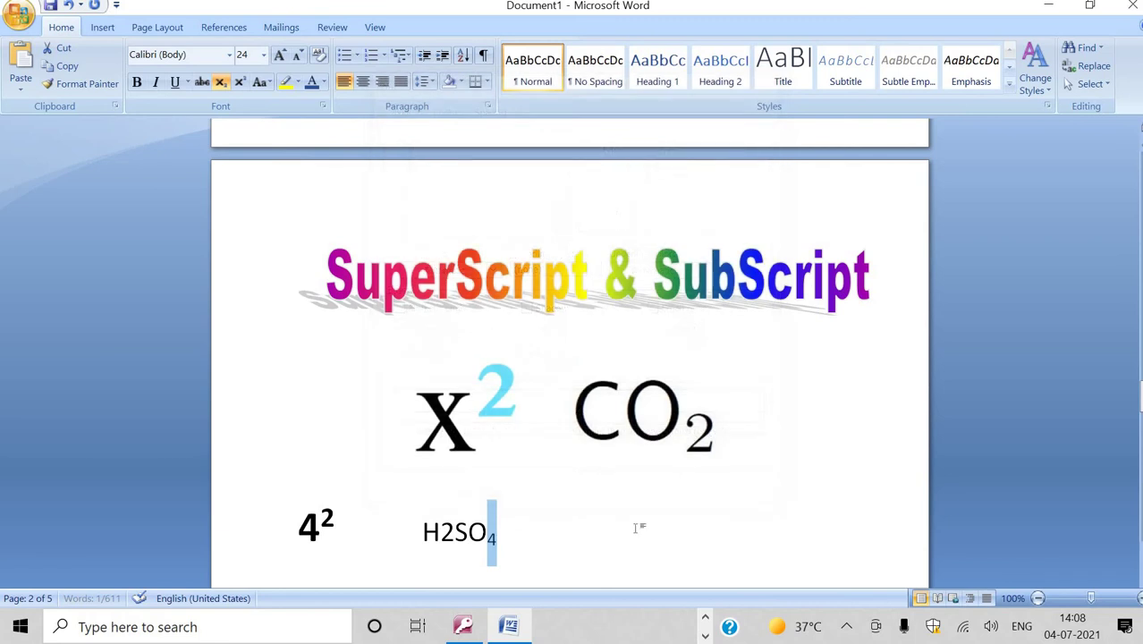
left_click(440, 530)
left_click_drag(440, 530, 455, 531)
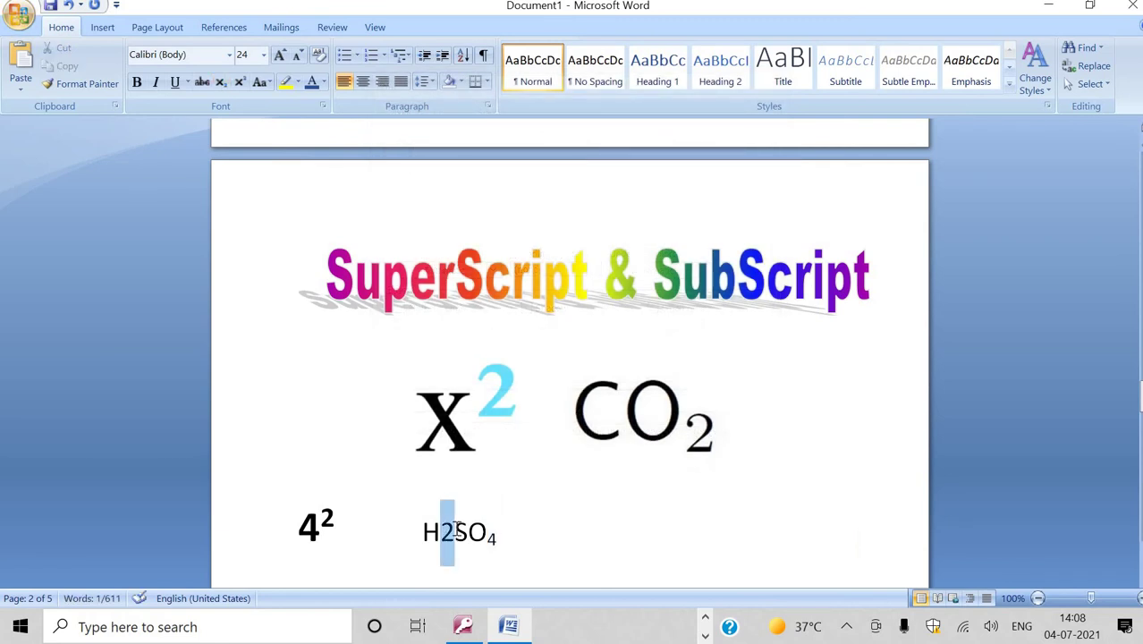
left_click(323, 106)
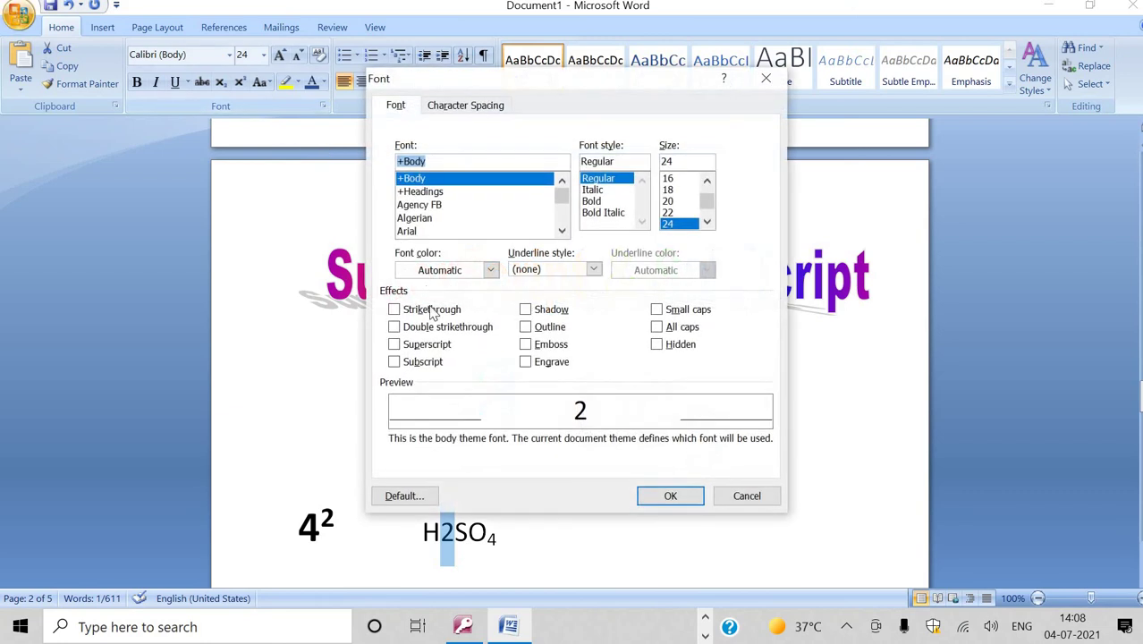
left_click(421, 363)
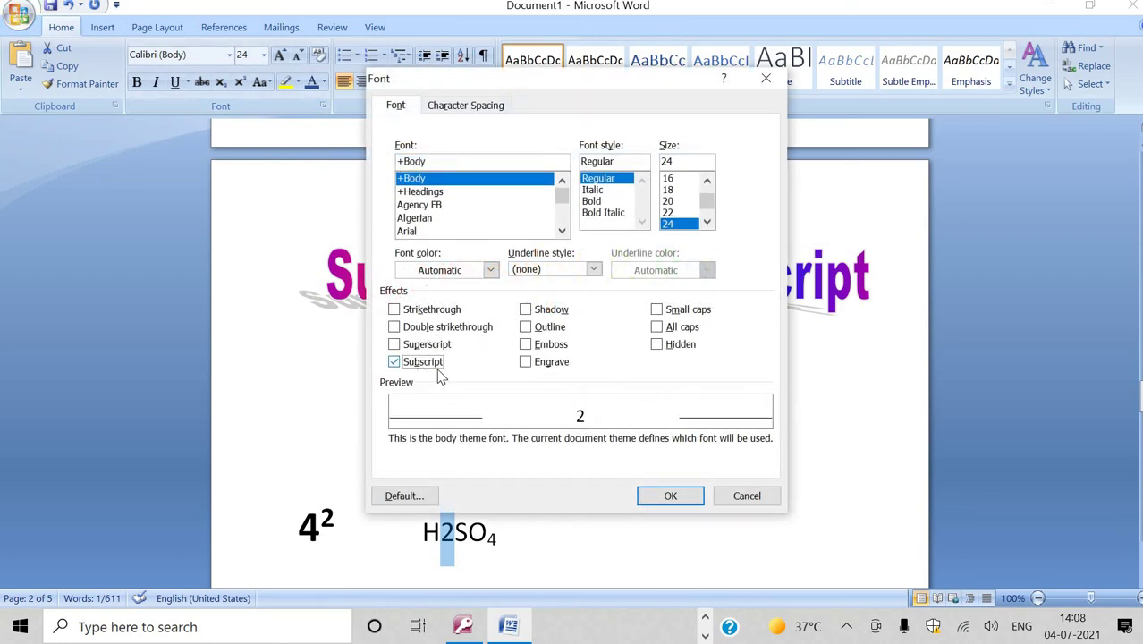
left_click(669, 495)
Step: Make the whole H₂SO₄ line bold
left_click(534, 539)
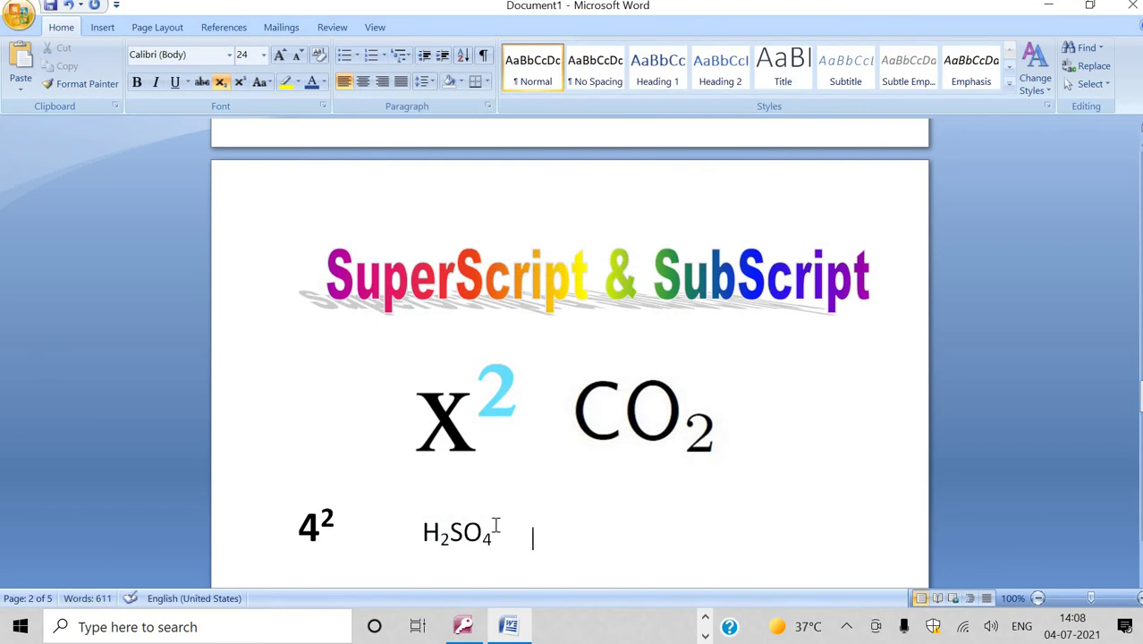
key("shift+Home")
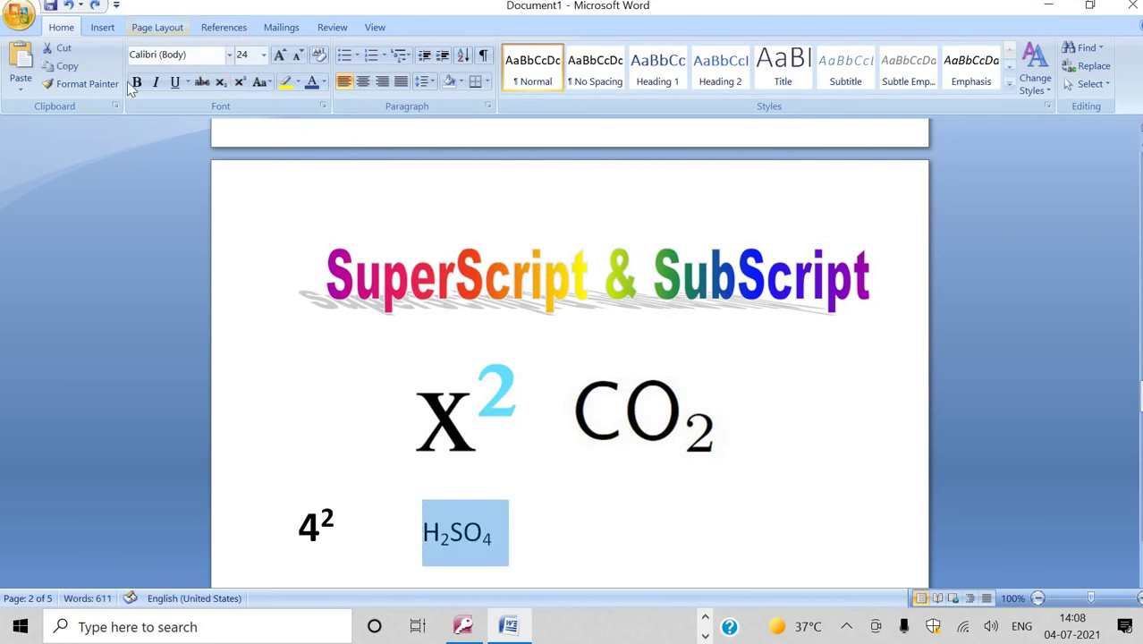
left_click(137, 82)
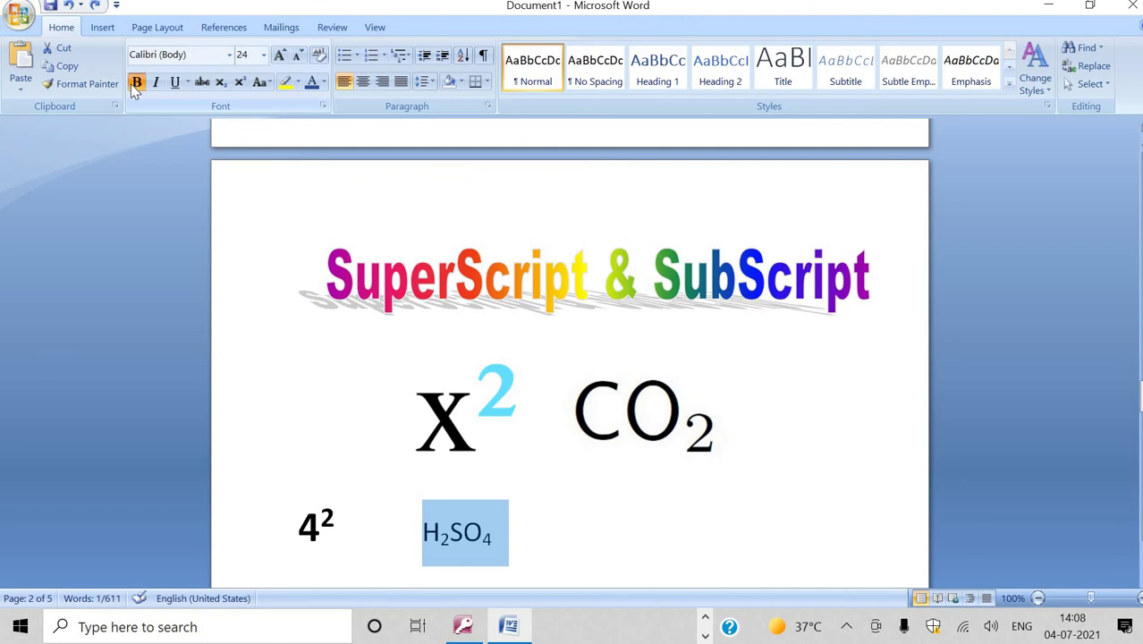
left_click(597, 491)
scroll(597, 492, "down", 2)
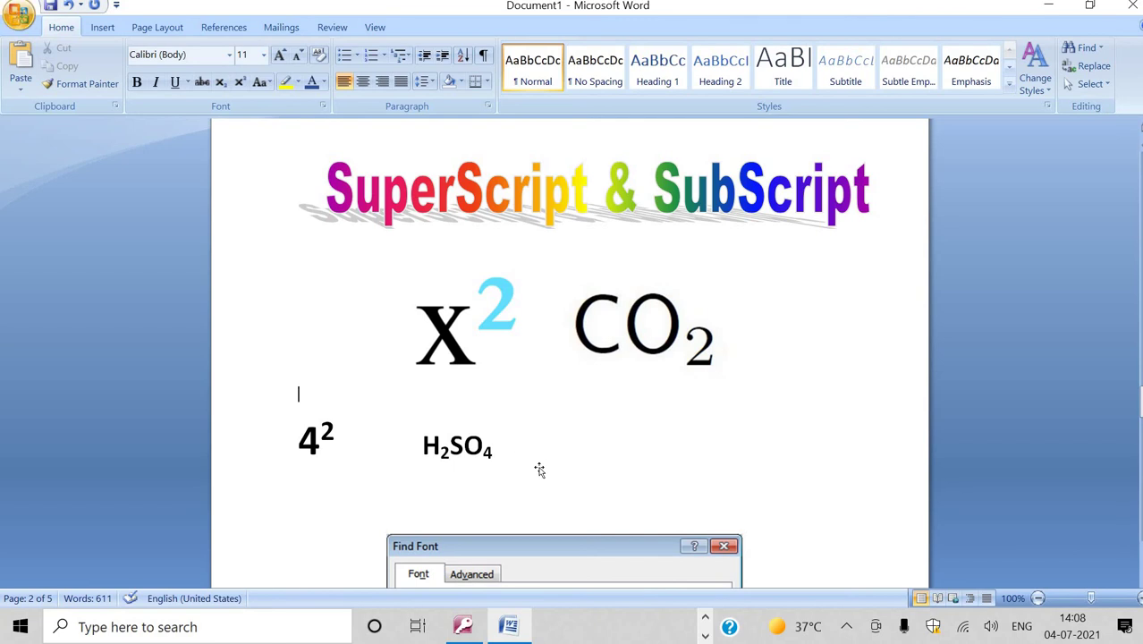
scroll(539, 470, "down", 3)
scroll(547, 471, "down", 1)
scroll(547, 471, "down", 1)
scroll(480, 476, "down", 2)
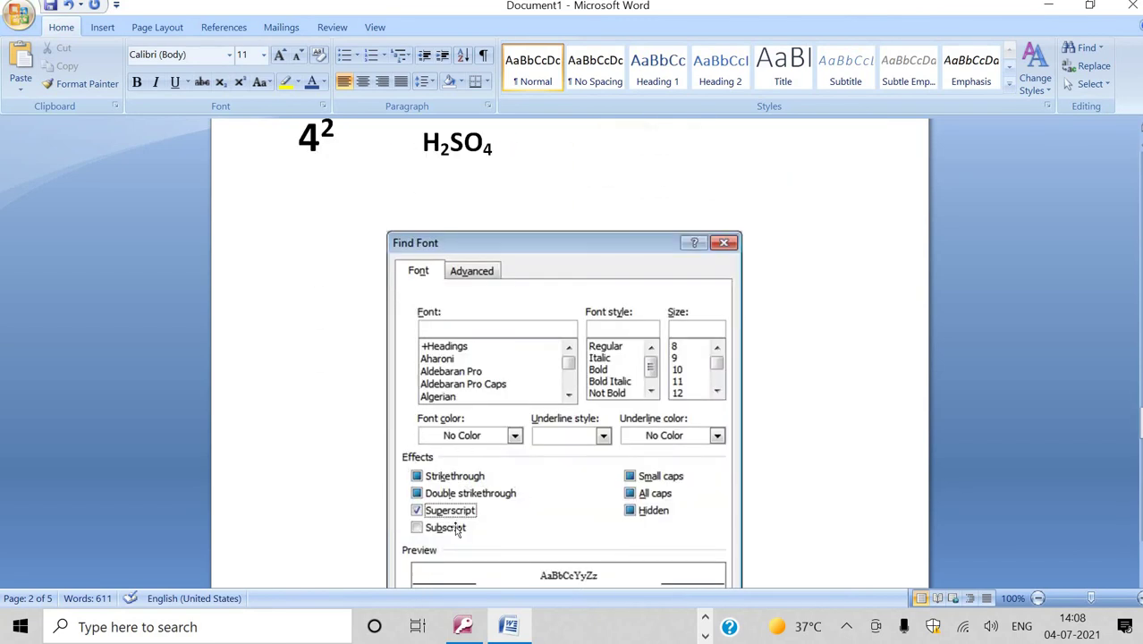
scroll(474, 333, "up", 3)
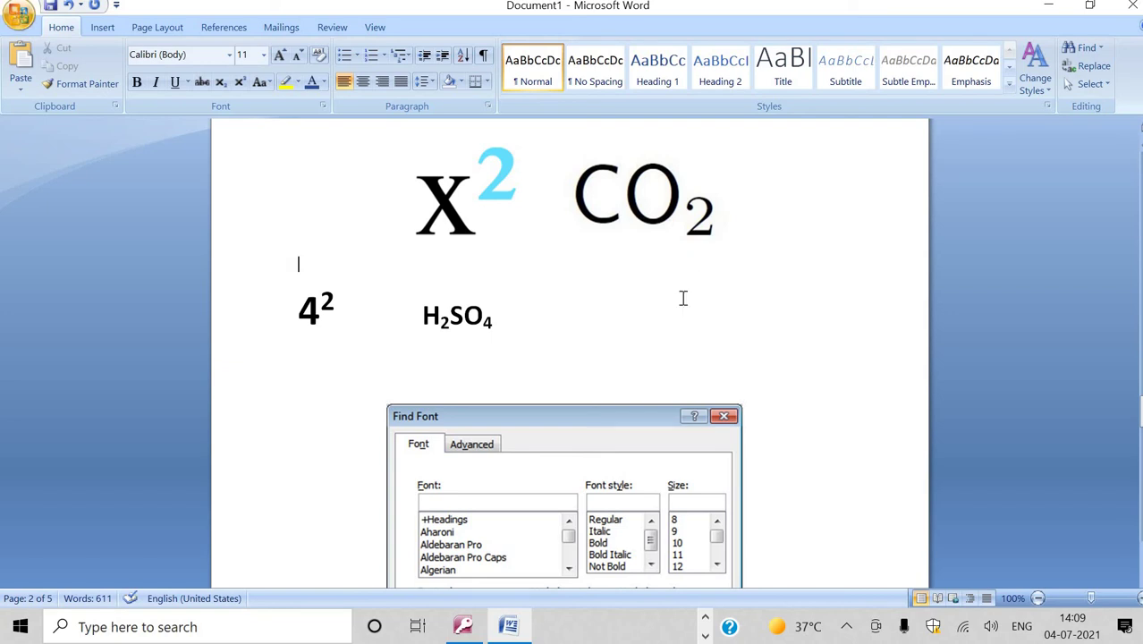
scroll(682, 297, "up", 5)
scroll(683, 297, "up", 5)
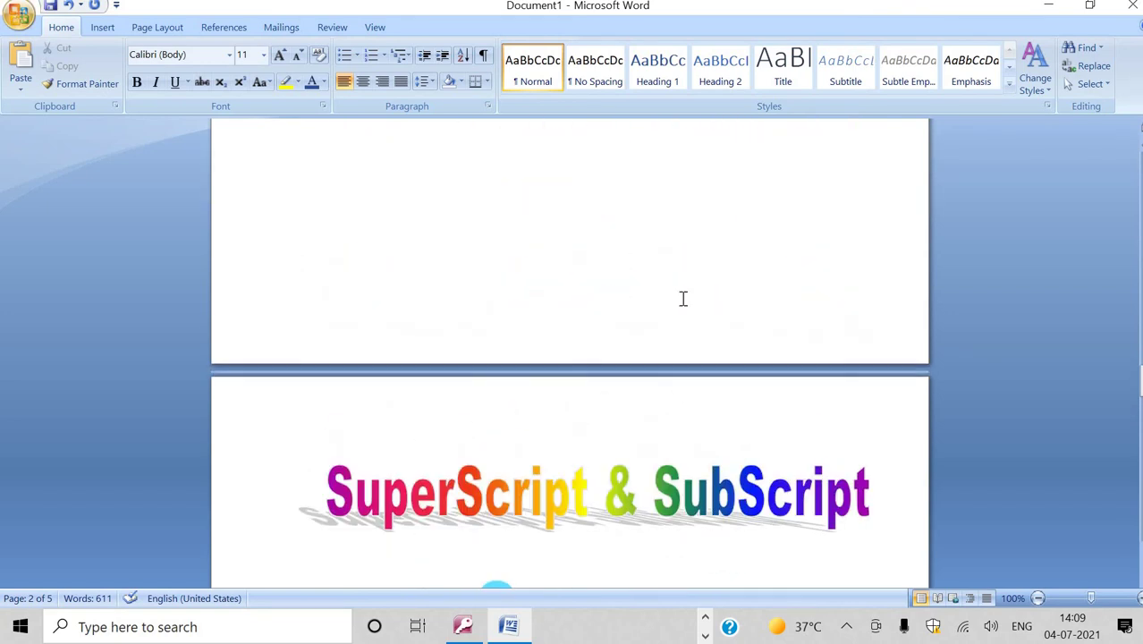
scroll(682, 298, "up", 5)
scroll(682, 298, "up", 5)
scroll(680, 305, "up", 5)
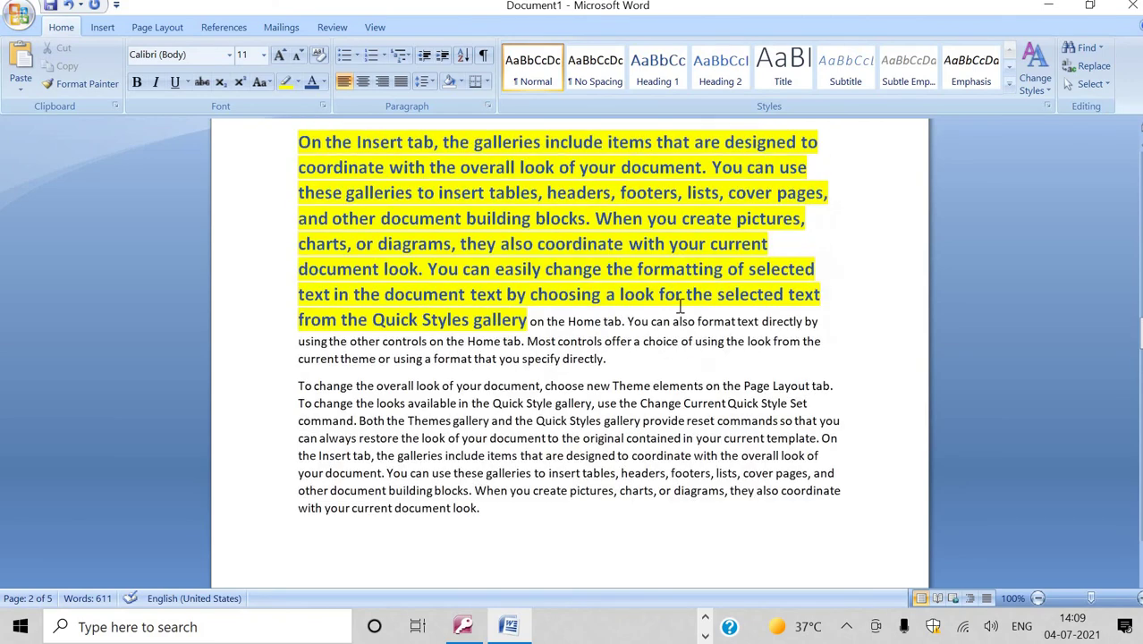
scroll(680, 305, "up", 5)
scroll(680, 305, "up", 5)
scroll(679, 305, "up", 5)
scroll(677, 310, "up", 2)
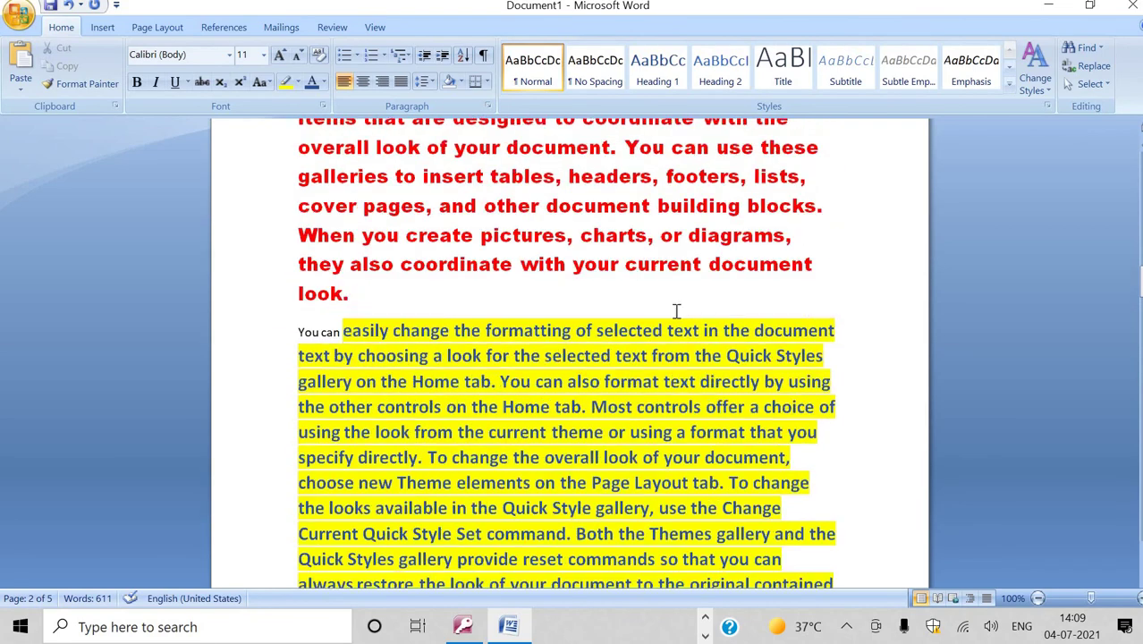
scroll(677, 311, "up", 4)
scroll(676, 310, "up", 3)
scroll(673, 309, "up", 2)
scroll(673, 309, "up", 2)
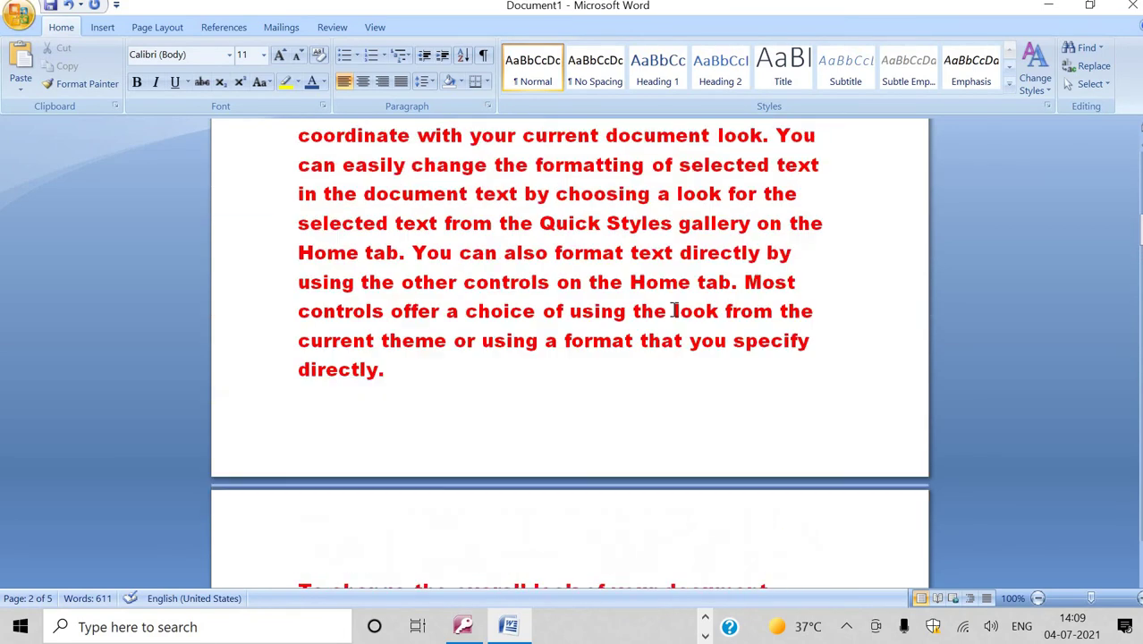
scroll(671, 306, "up", 2)
scroll(671, 306, "up", 1)
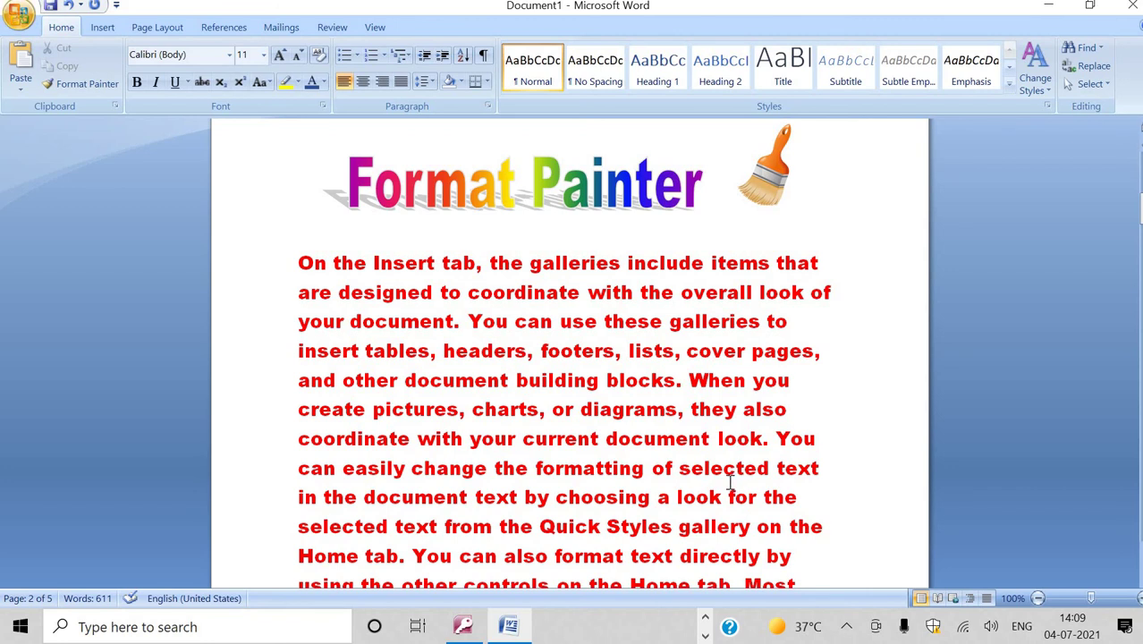
scroll(730, 483, "up", 2)
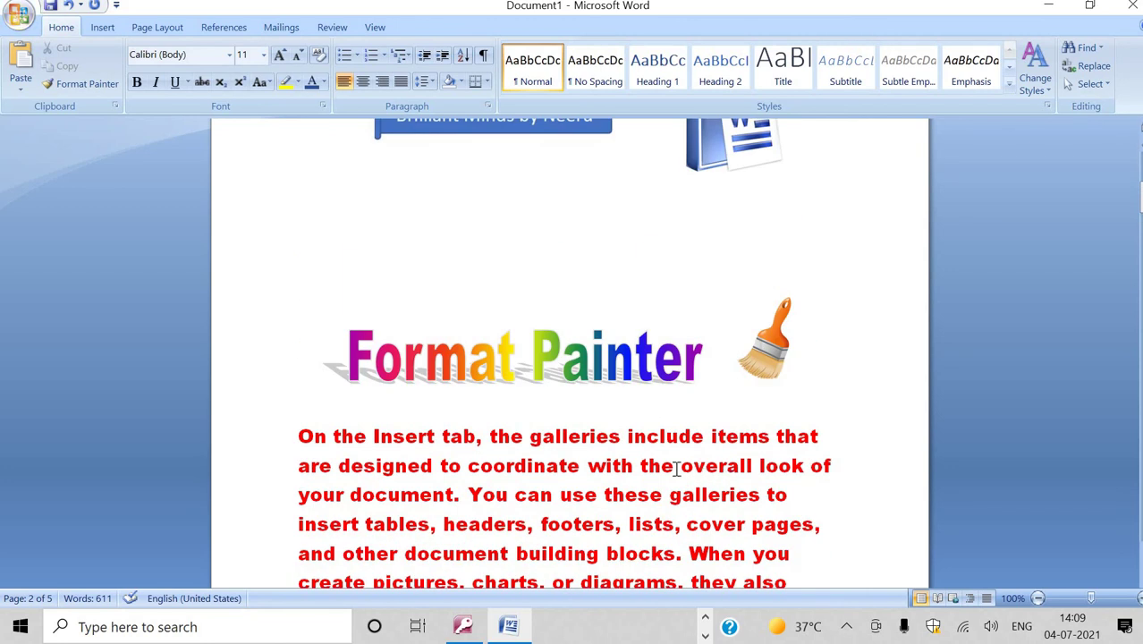
scroll(676, 468, "up", 1)
scroll(676, 470, "up", 1)
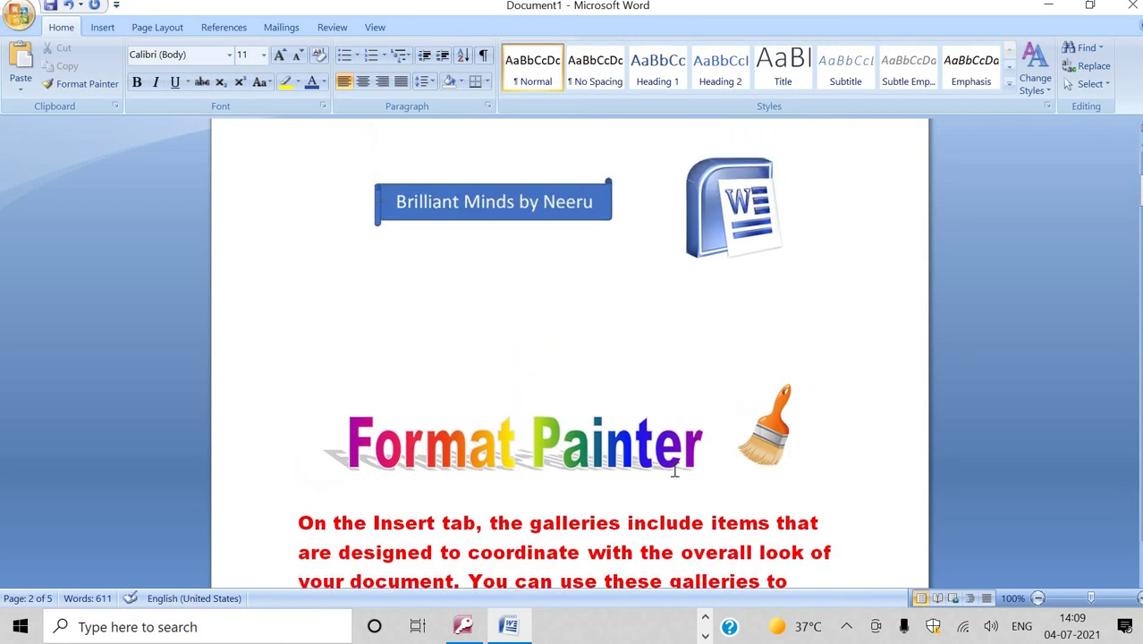